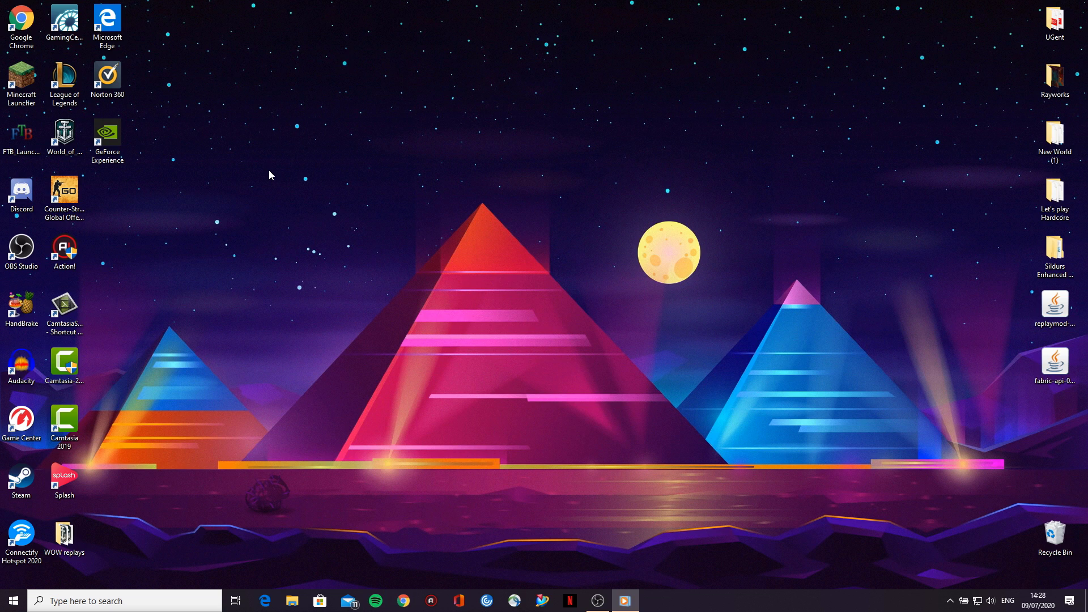
Launch the Minecraft Launcher to the Java Edition Play page with release 1.16.1.
{"action": "double_click", "coordinate": [25, 81]}
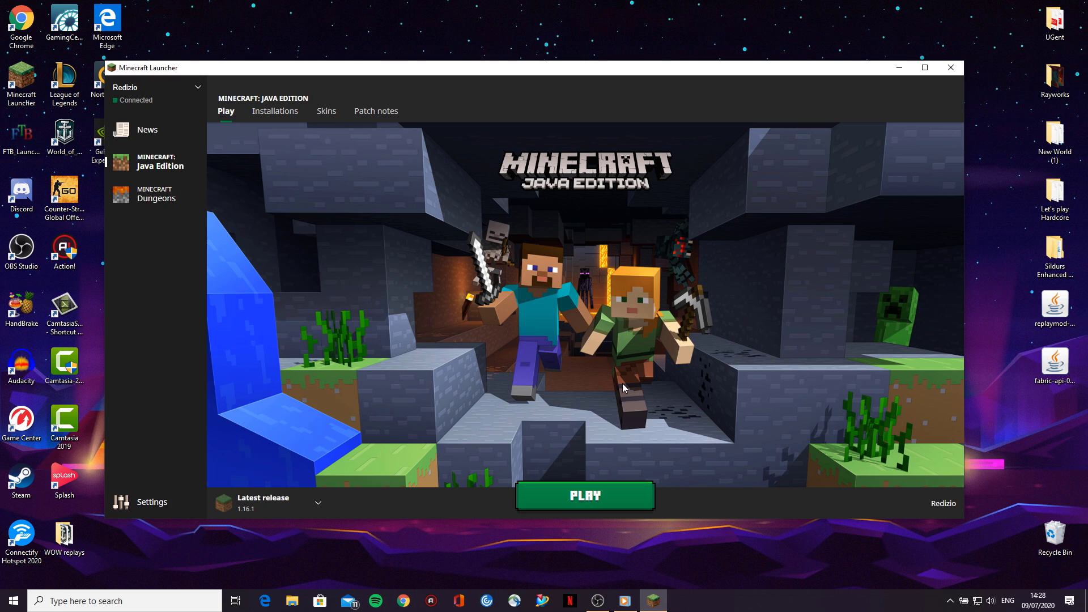
Create a singleplayer world named 'test', break a grass block and place dirt on the leaf bush.
{"action": "left_click", "coordinate": [582, 489]}
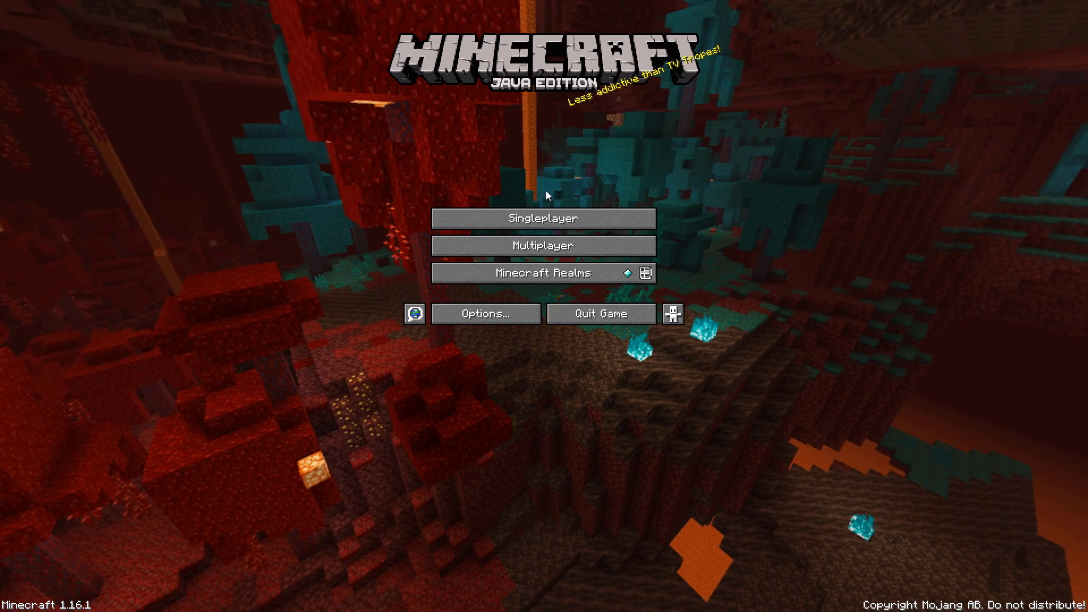
{"action": "left_click", "coordinate": [543, 219]}
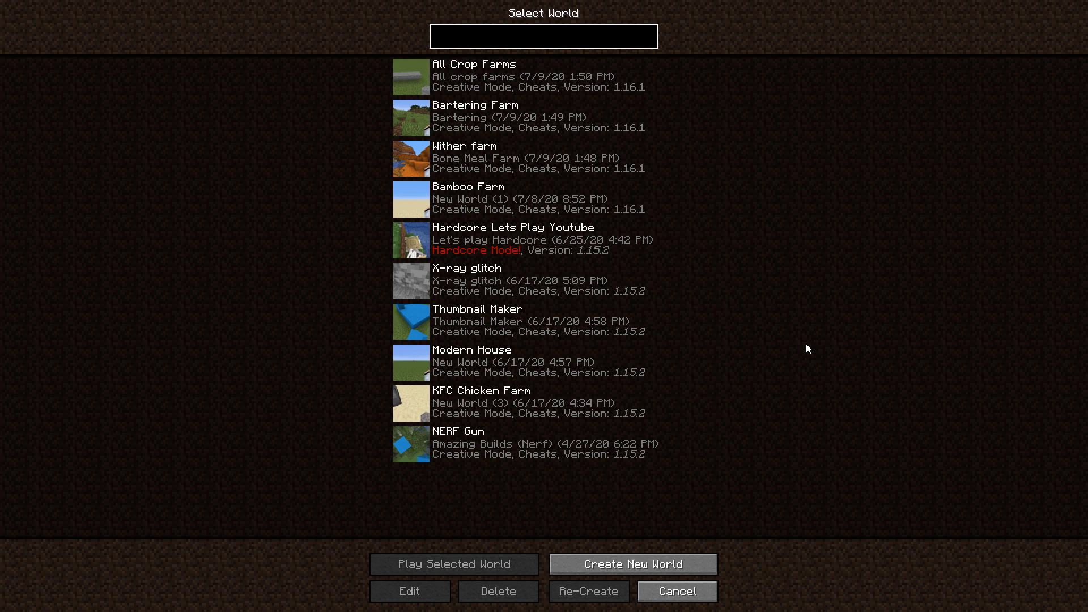
{"action": "left_click", "coordinate": [644, 560]}
{"action": "key", "text": "BackSpace"}
{"action": "key", "text": "BackSpace"}
{"action": "key", "text": "BackSpace"}
{"action": "key", "text": "BackSpace"}
{"action": "key", "text": "BackSpace"}
{"action": "key", "text": "BackSpace"}
{"action": "key", "text": "BackSpace"}
{"action": "key", "text": "BackSpace"}
{"action": "key", "text": "BackSpace"}
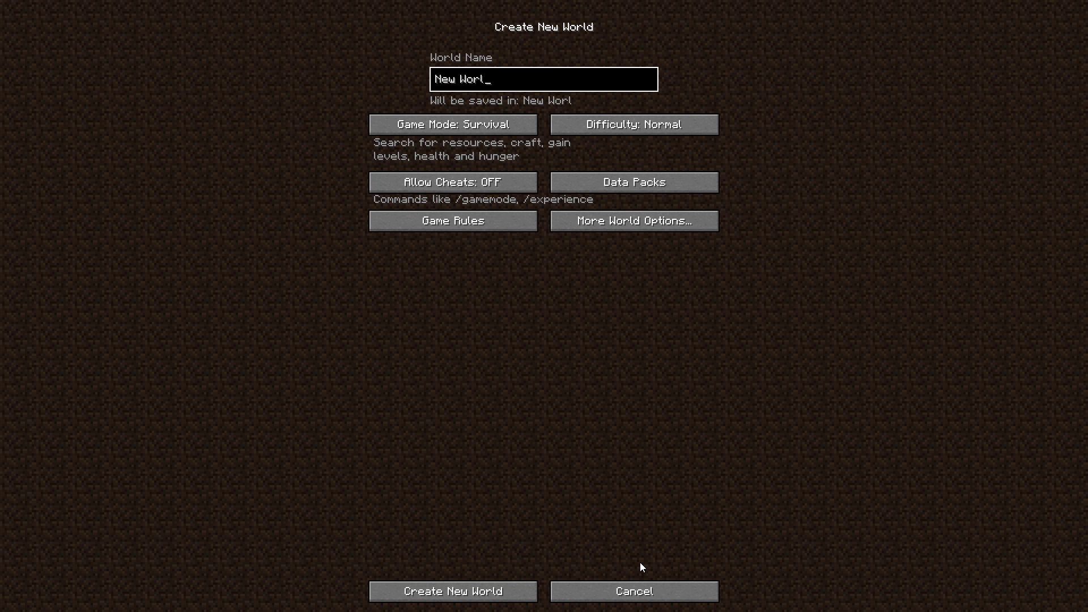
{"action": "type", "text": "test"}
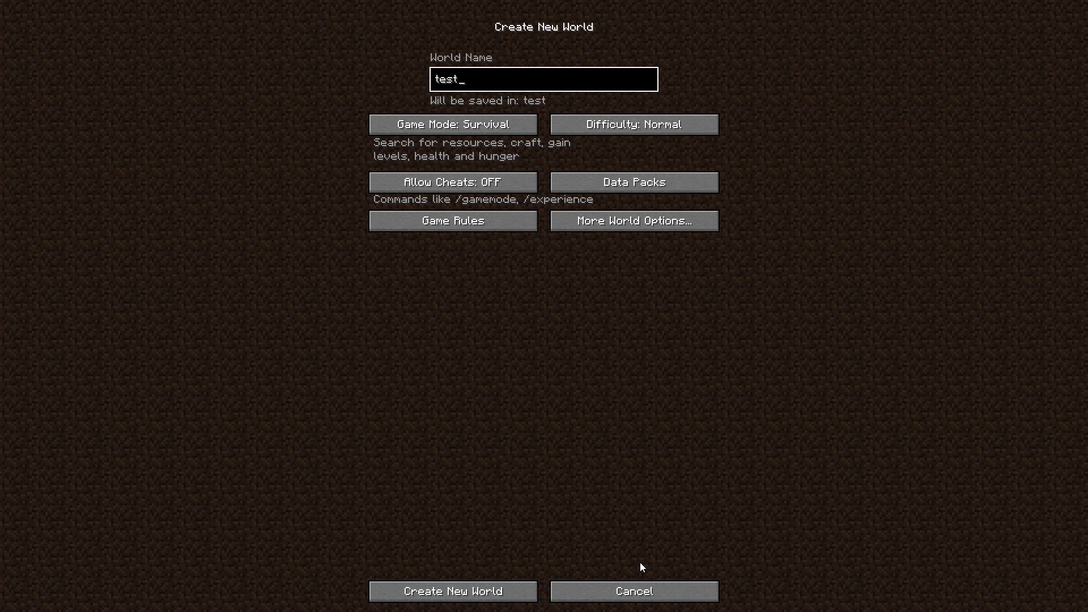
{"action": "left_click", "coordinate": [501, 587]}
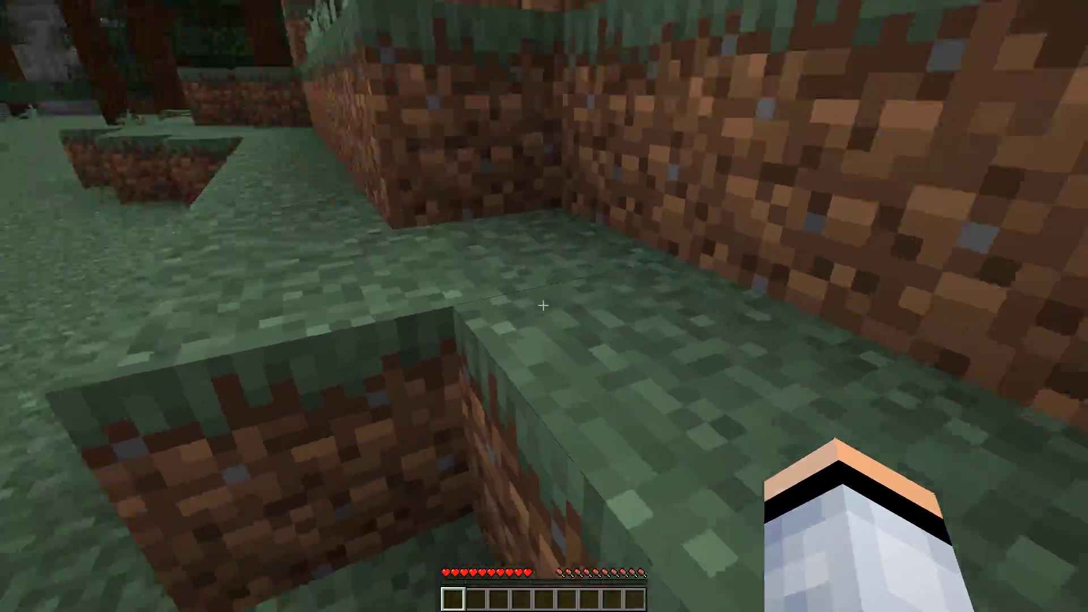
{"action": "left_click", "coordinate": [542, 305]}
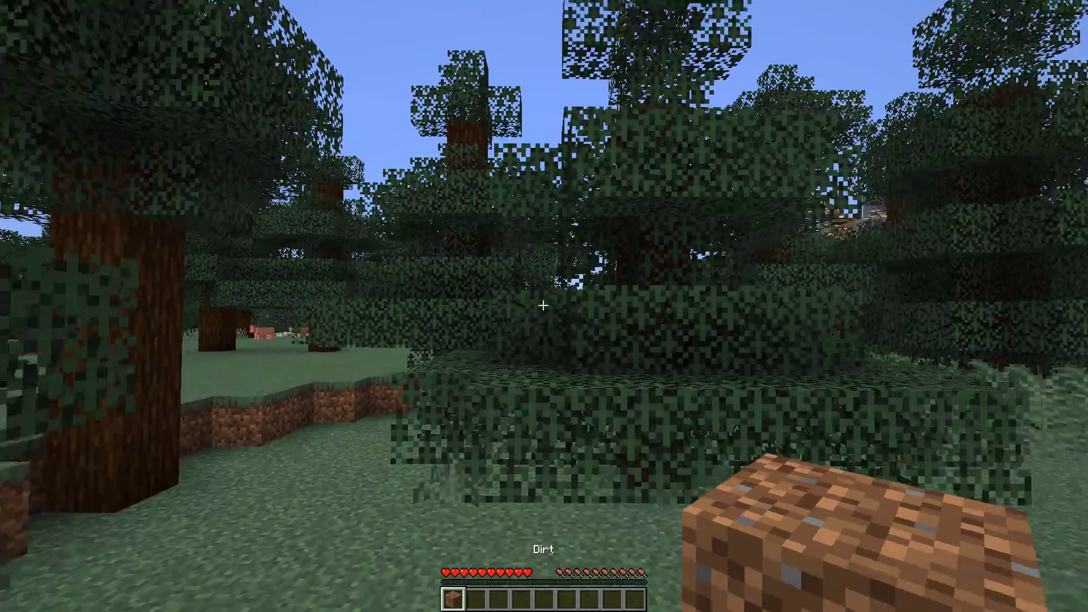
{"action": "right_click", "coordinate": [543, 306]}
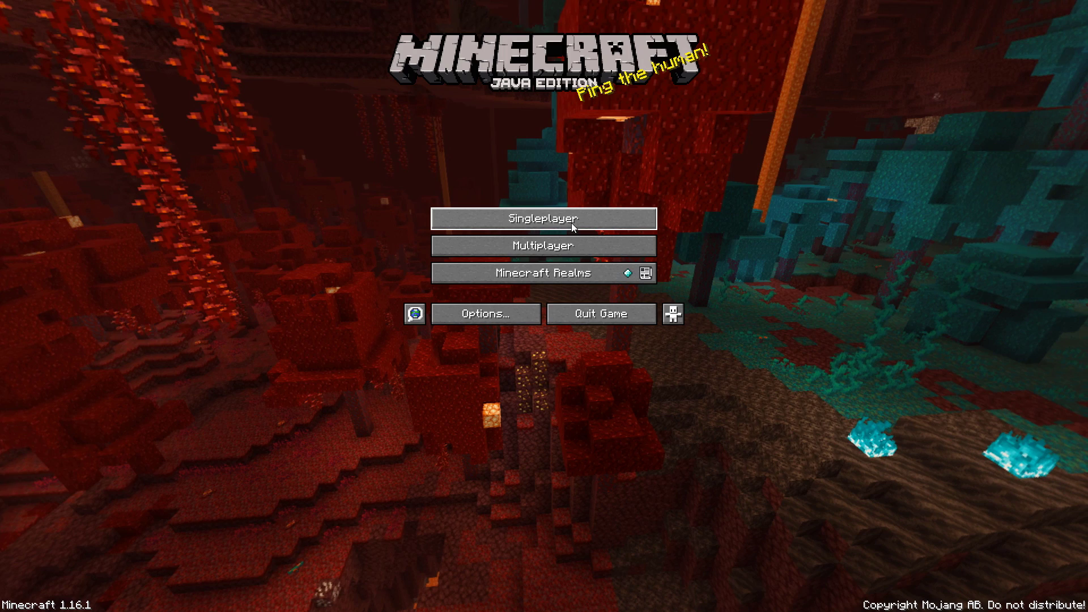
Make a backup of the 'test' world from its Edit options.
{"action": "left_click", "coordinate": [571, 223]}
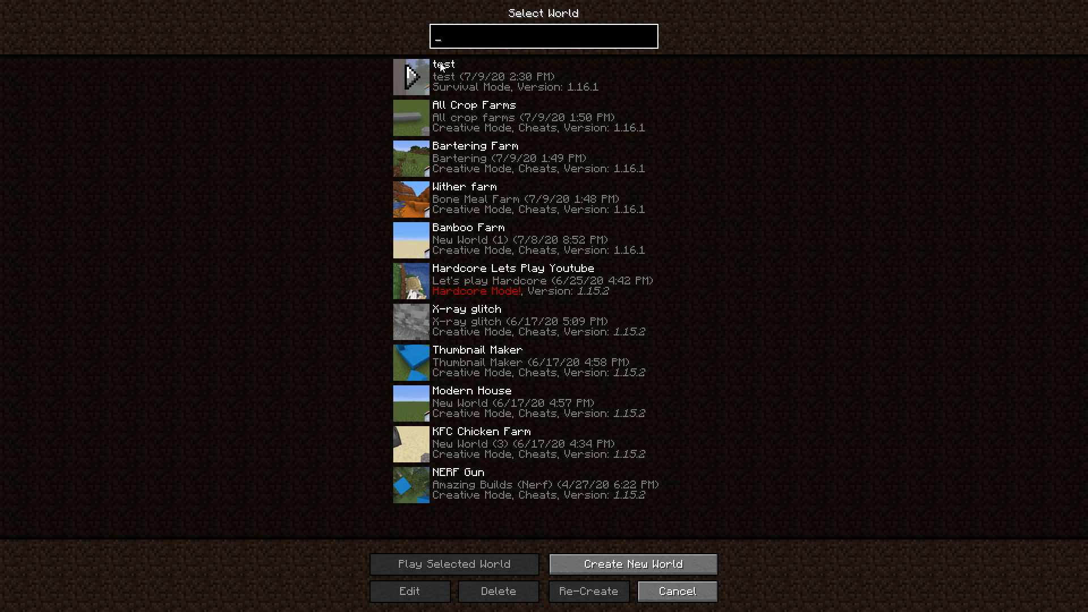
{"action": "left_click", "coordinate": [506, 73]}
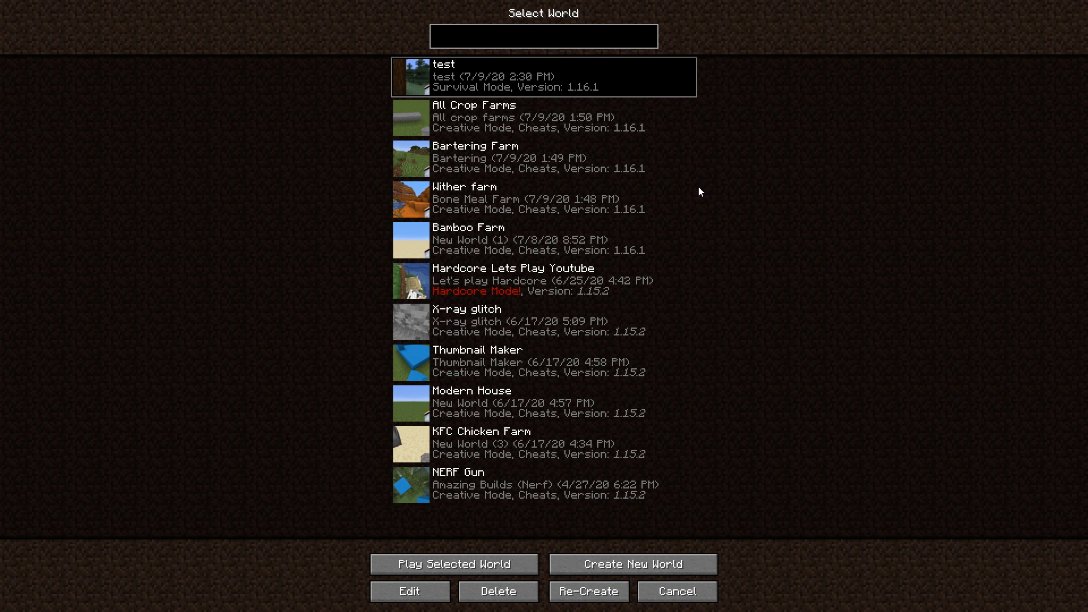
{"action": "left_click", "coordinate": [425, 595]}
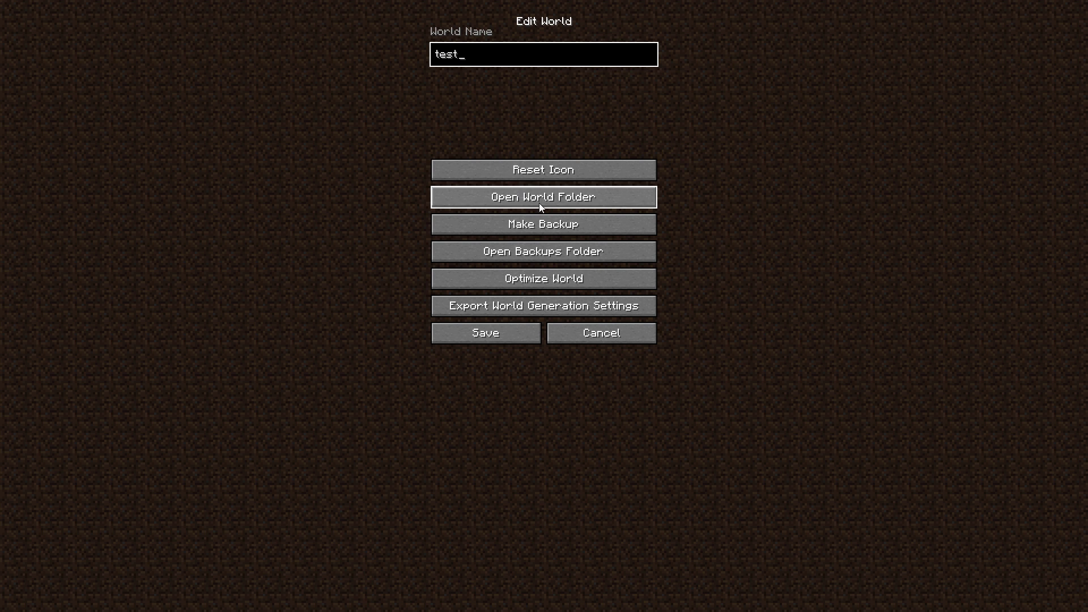
{"action": "left_click", "coordinate": [565, 225]}
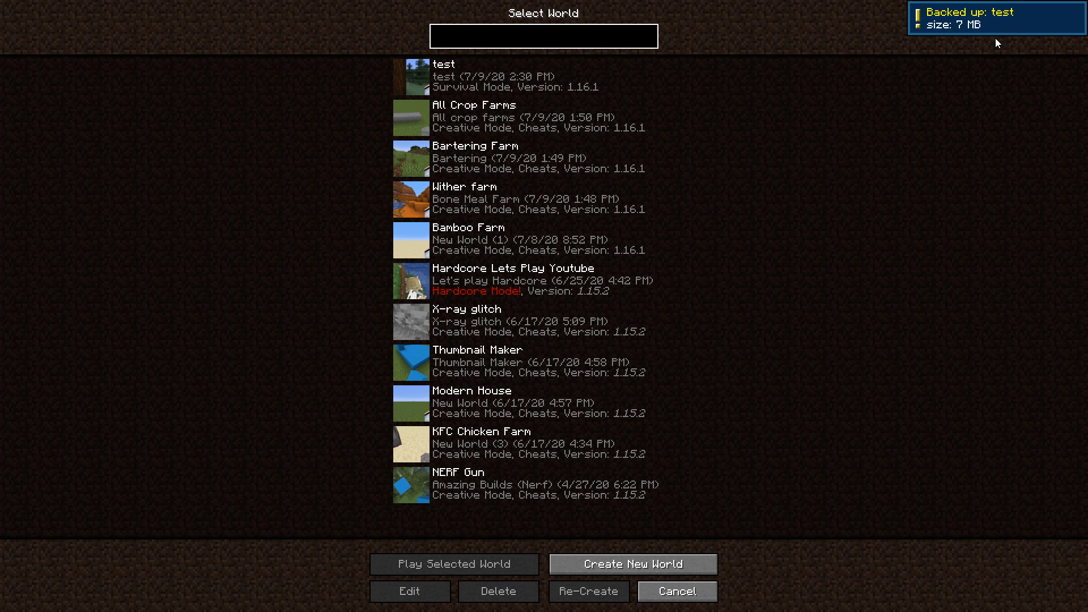
Open the backups folder from the 'test' world's Edit options.
{"action": "left_click", "coordinate": [564, 72]}
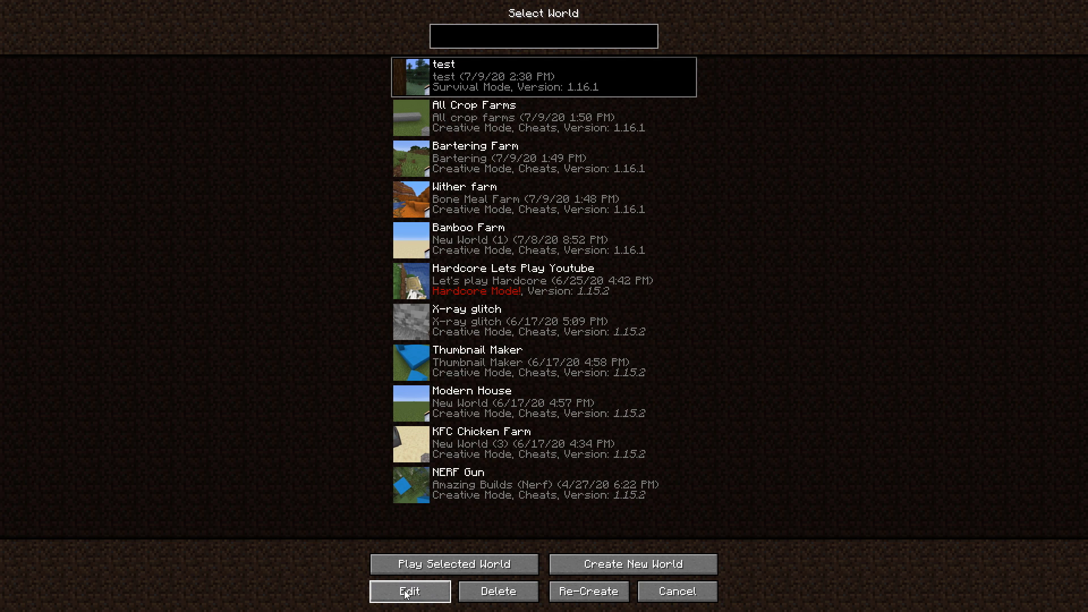
{"action": "left_click", "coordinate": [420, 599]}
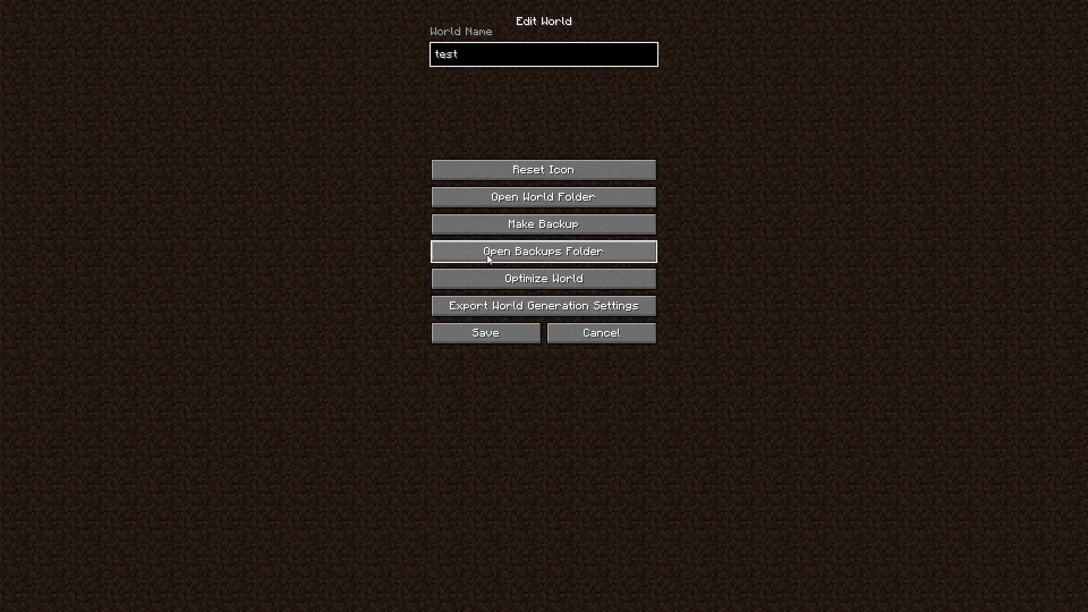
{"action": "left_click", "coordinate": [604, 257]}
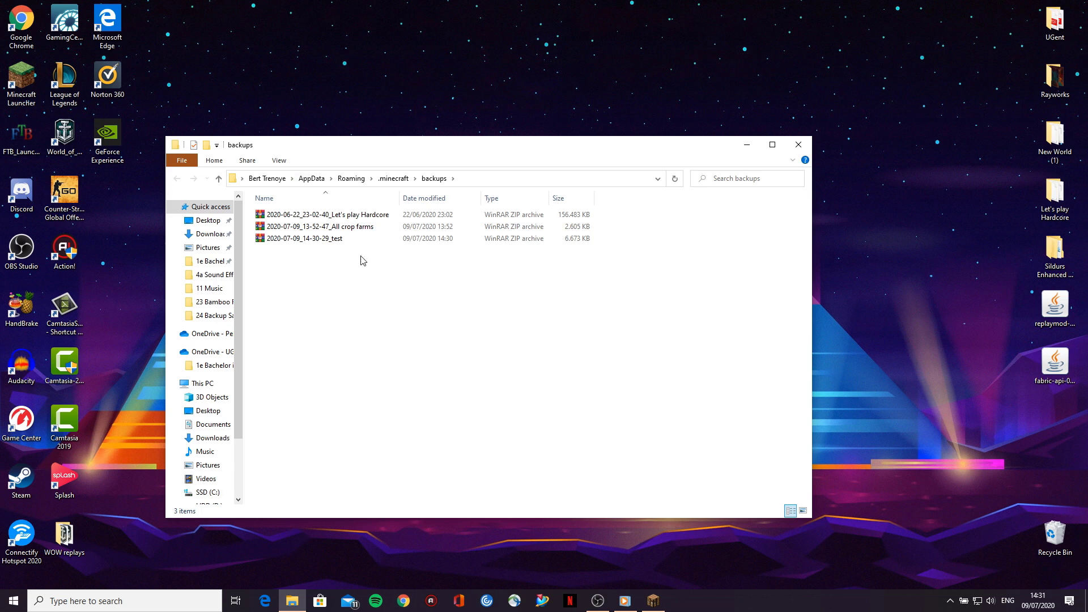
Extract the 2020-07-09_14-30-29_test zip with WinRAR's Extract Here into a 'test' folder.
{"action": "left_click", "coordinate": [332, 240]}
{"action": "right_click", "coordinate": [332, 241]}
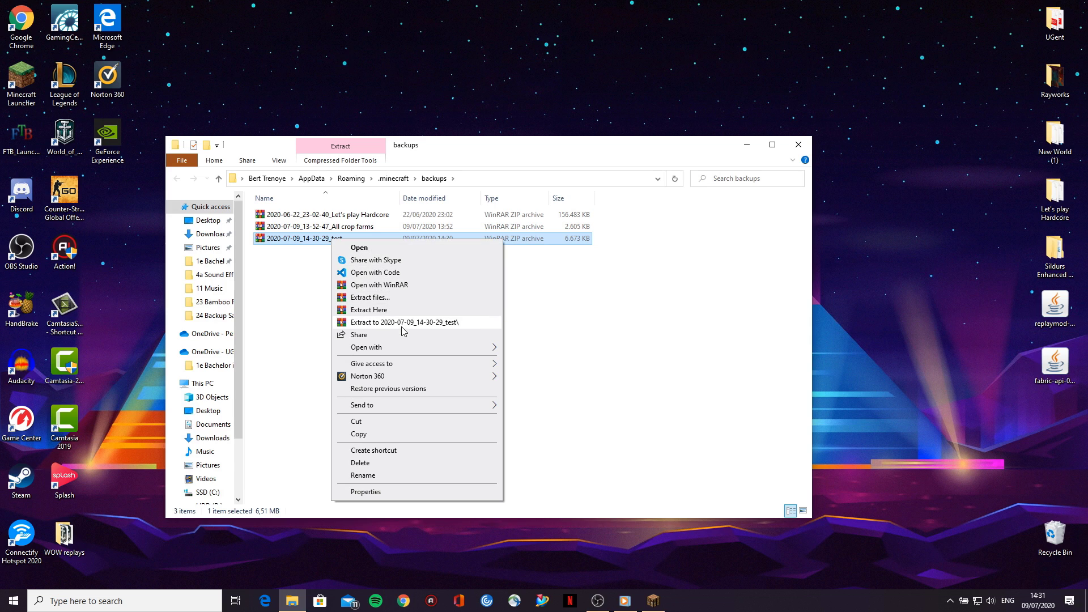
{"action": "left_click", "coordinate": [456, 301]}
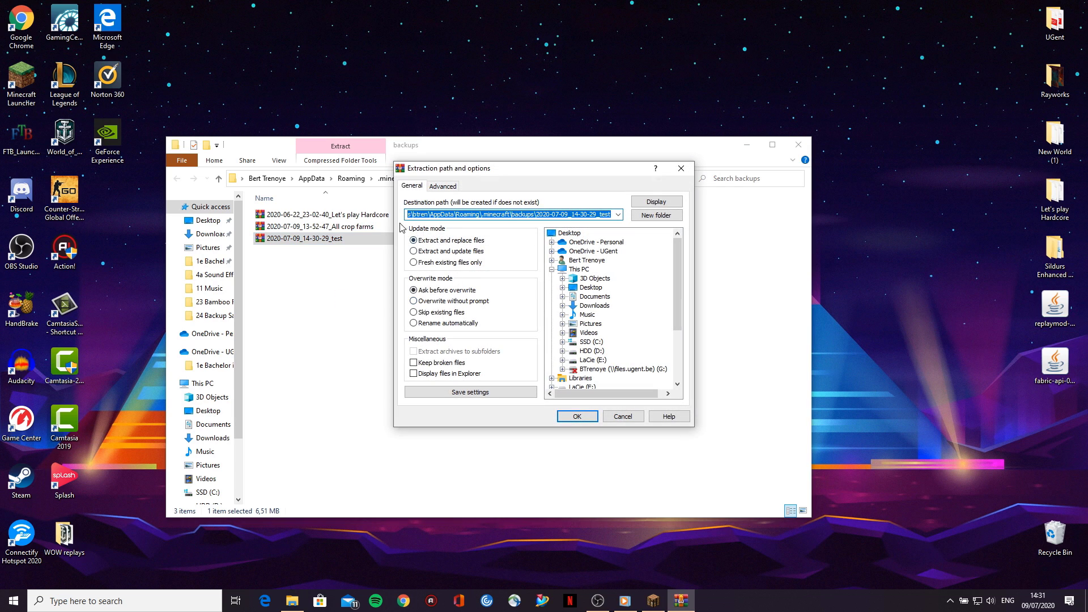
{"action": "left_click", "coordinate": [681, 169]}
{"action": "right_click", "coordinate": [480, 239]}
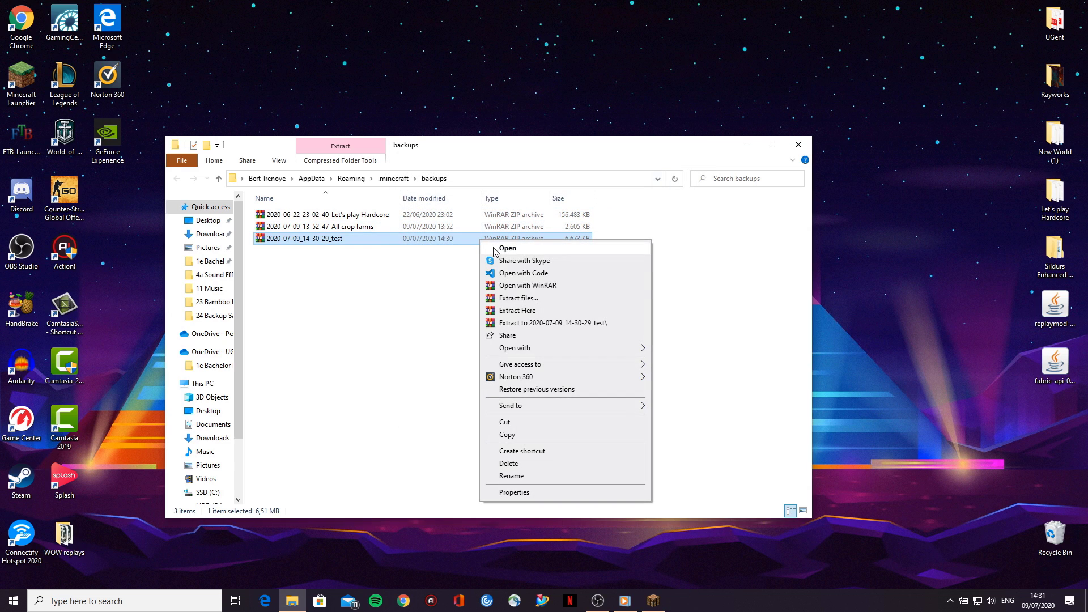
{"action": "left_click", "coordinate": [526, 311]}
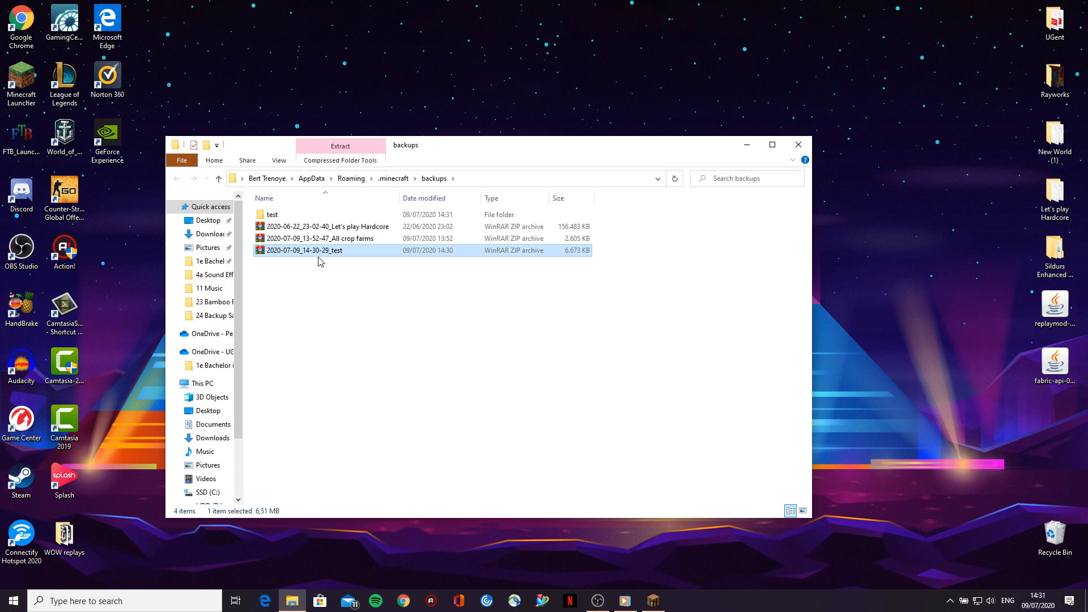
Delete the 2020-07-09_14-30-29_test archive and check the extracted test folder's contents.
{"action": "left_click", "coordinate": [281, 215]}
{"action": "left_click", "coordinate": [304, 251]}
{"action": "key", "text": "Delete"}
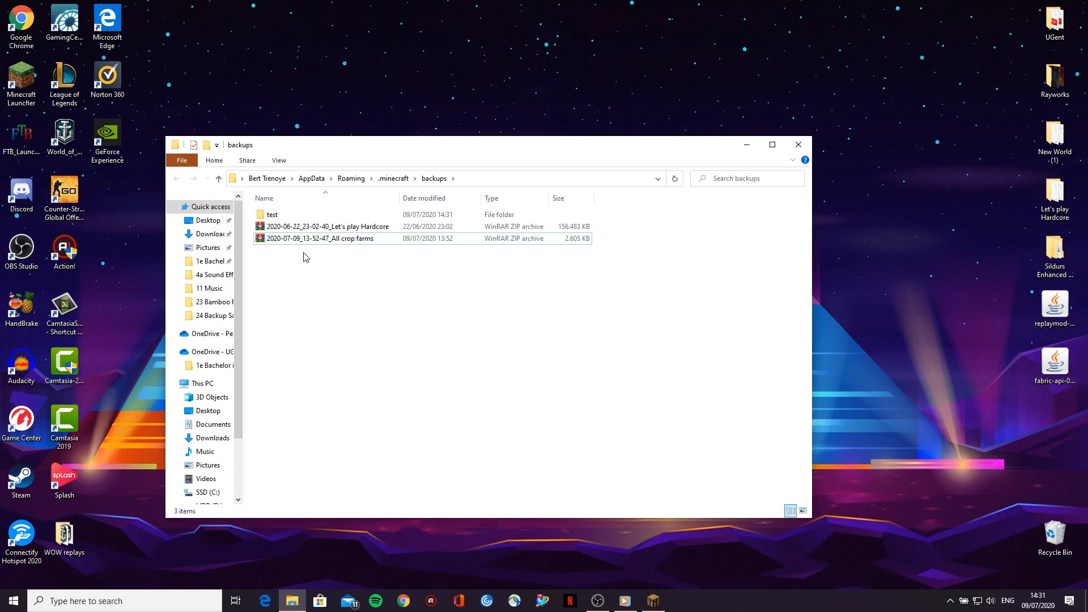
{"action": "left_click", "coordinate": [281, 215]}
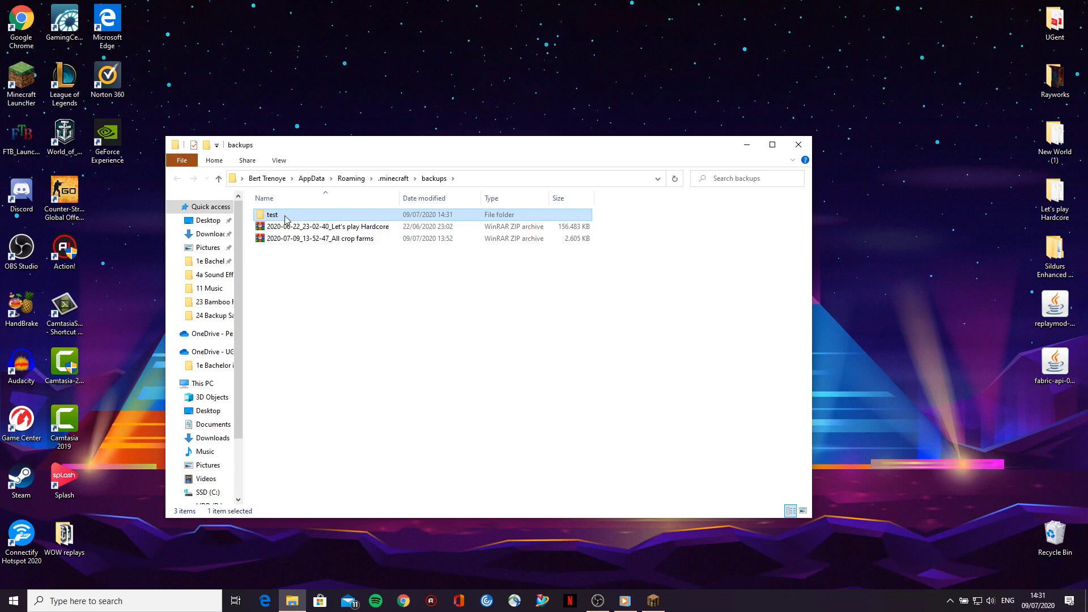
{"action": "double_click", "coordinate": [285, 218]}
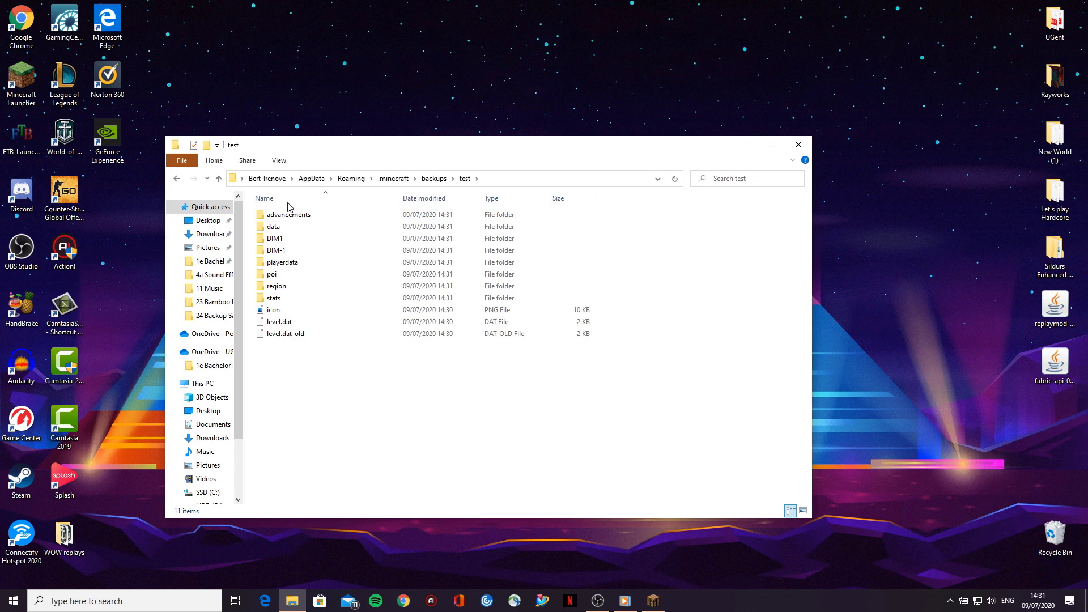
{"action": "left_click", "coordinate": [433, 179]}
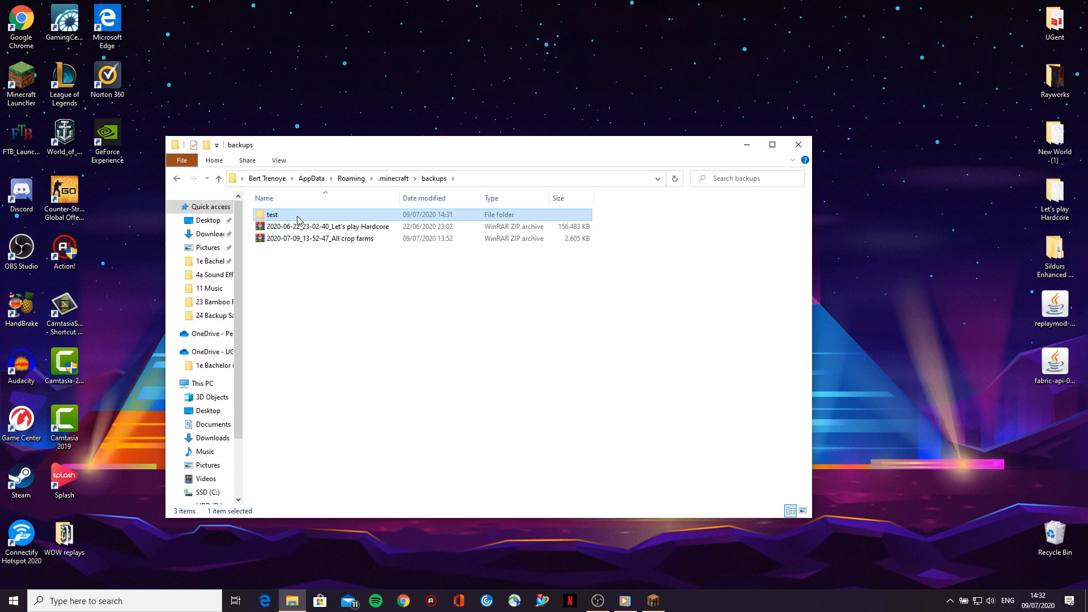
Move the test folder to the desktop and rename it 'test 09-07-2020'.
{"action": "left_click_drag", "start_coordinate": [300, 221], "coordinate": [879, 180]}
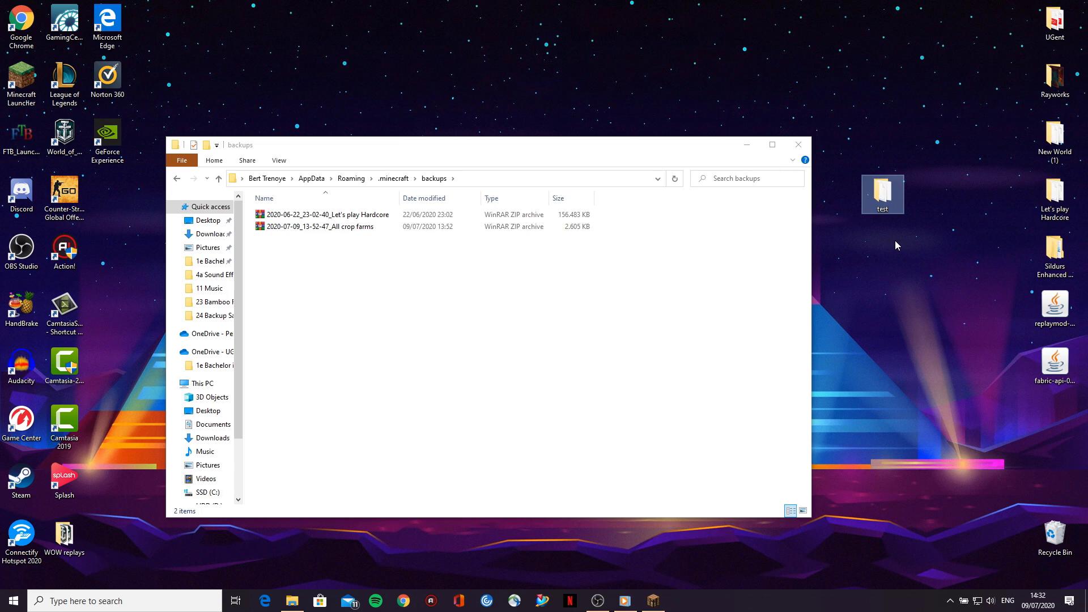
{"action": "right_click", "coordinate": [887, 190]}
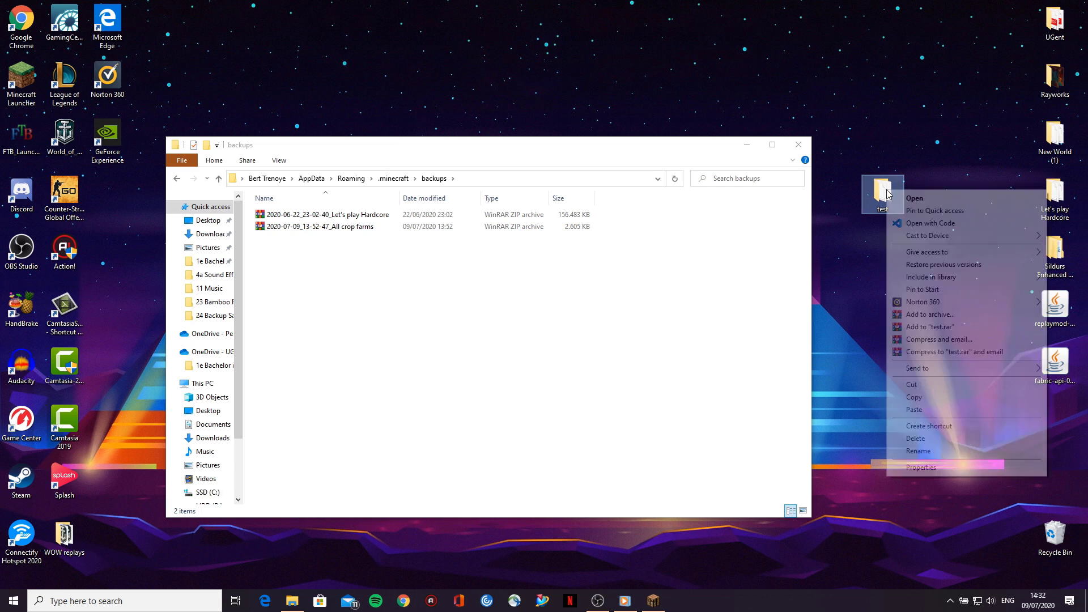
{"action": "left_click", "coordinate": [917, 450]}
{"action": "key", "text": "End"}
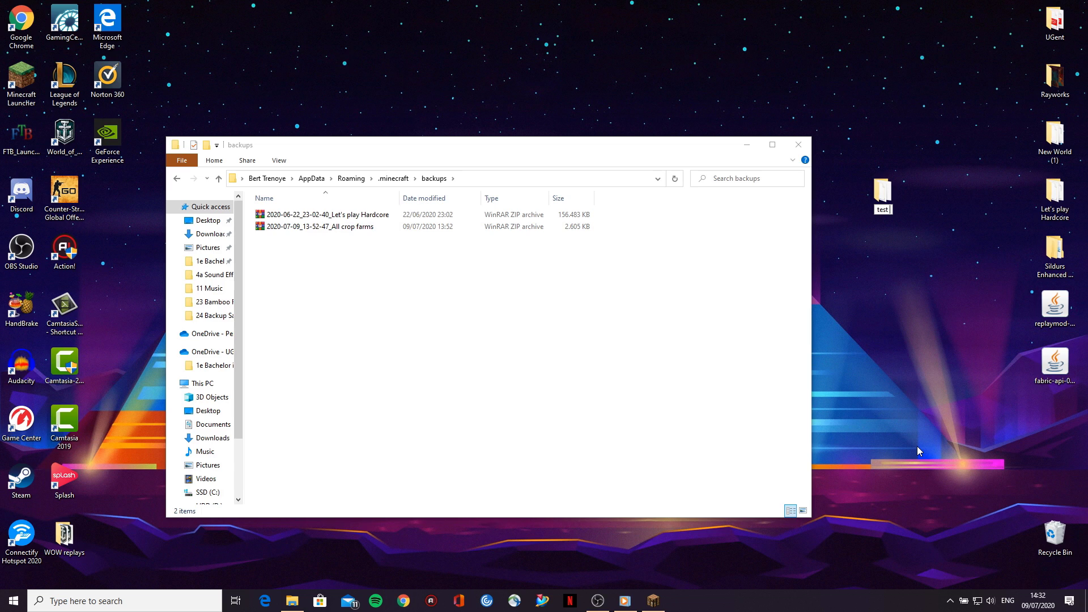
{"action": "type", "text": "09-07-2020"}
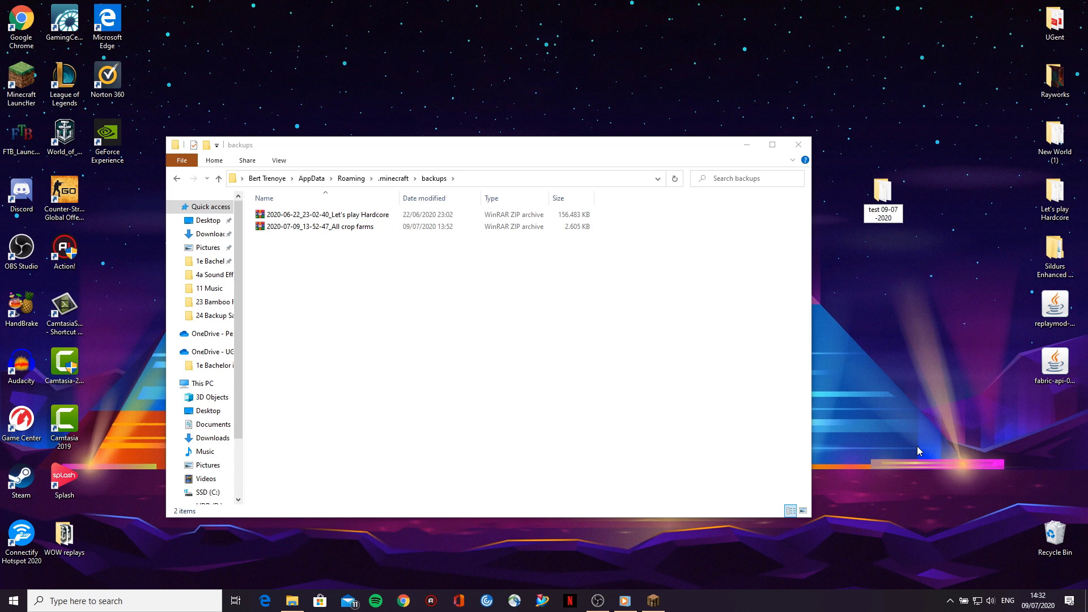
{"action": "key", "text": "Return"}
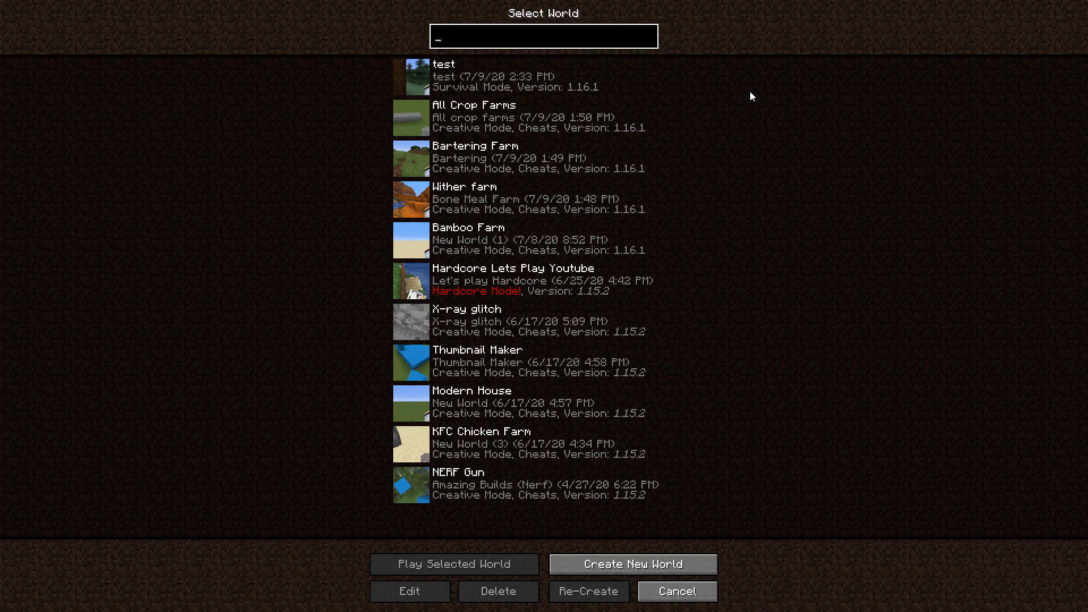
Load the 'test' world, walk around in third-person view, then Save and Quit to Title.
{"action": "left_click", "coordinate": [599, 75]}
{"action": "left_click", "coordinate": [596, 72]}
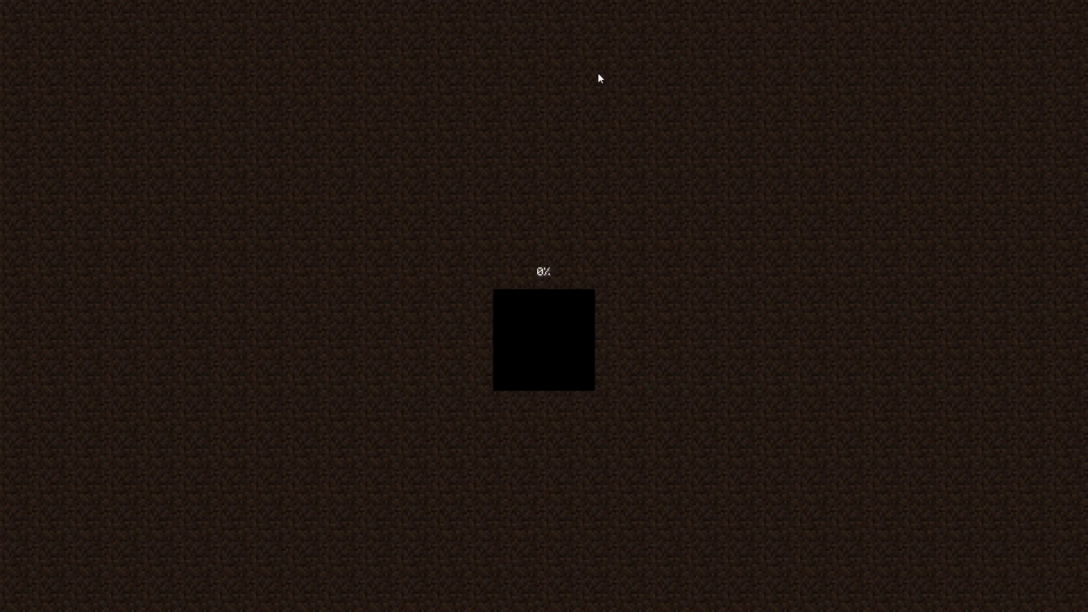
{"action": "key", "text": "w"}
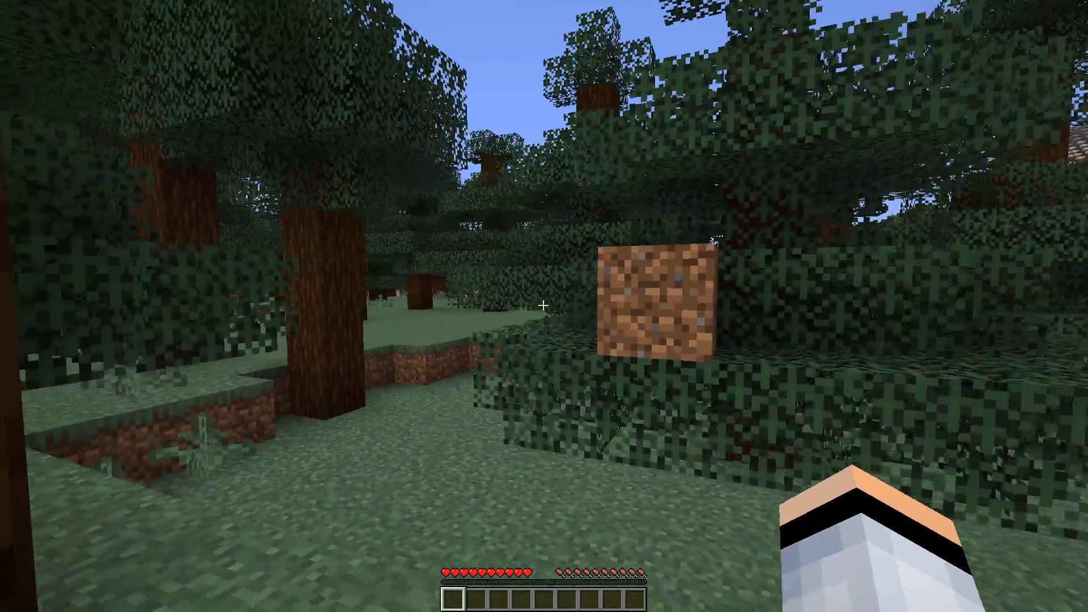
{"action": "key", "text": "F5"}
{"action": "key", "text": "F5"}
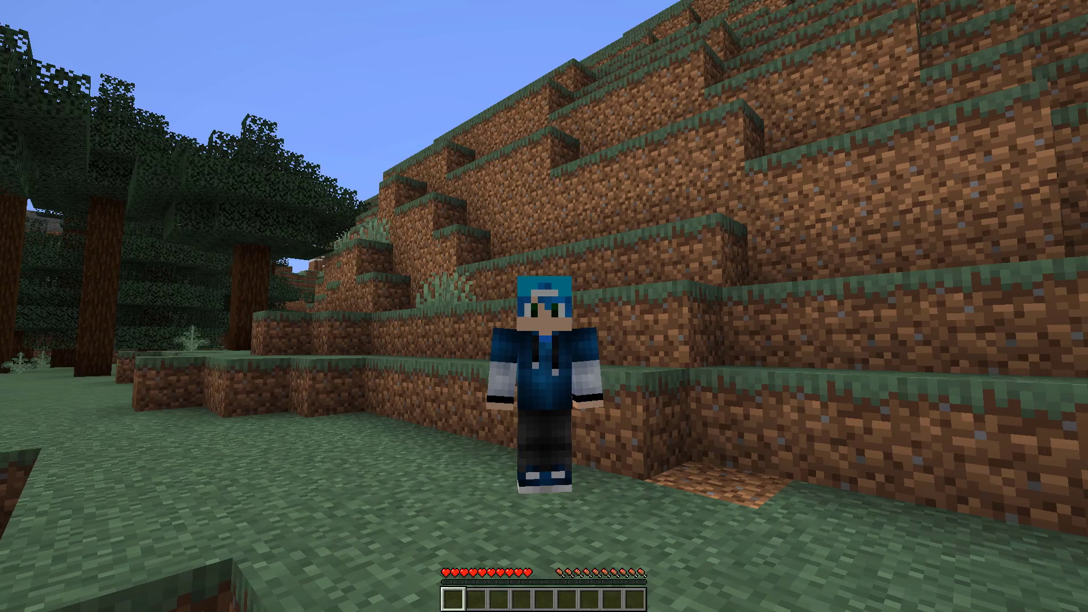
{"action": "left_click", "coordinate": [544, 306]}
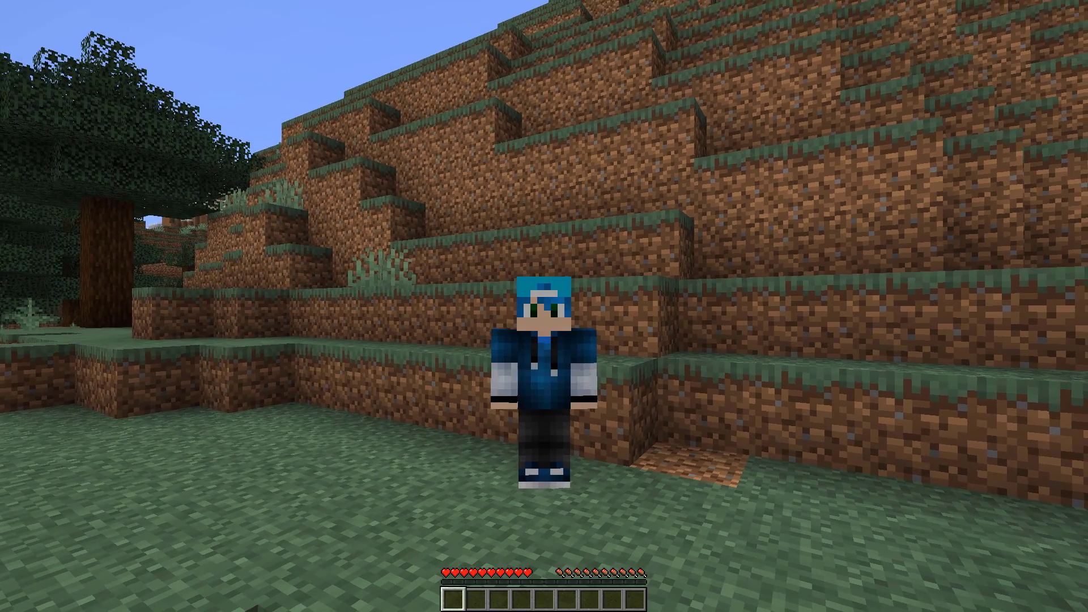
{"action": "left_click", "coordinate": [544, 306]}
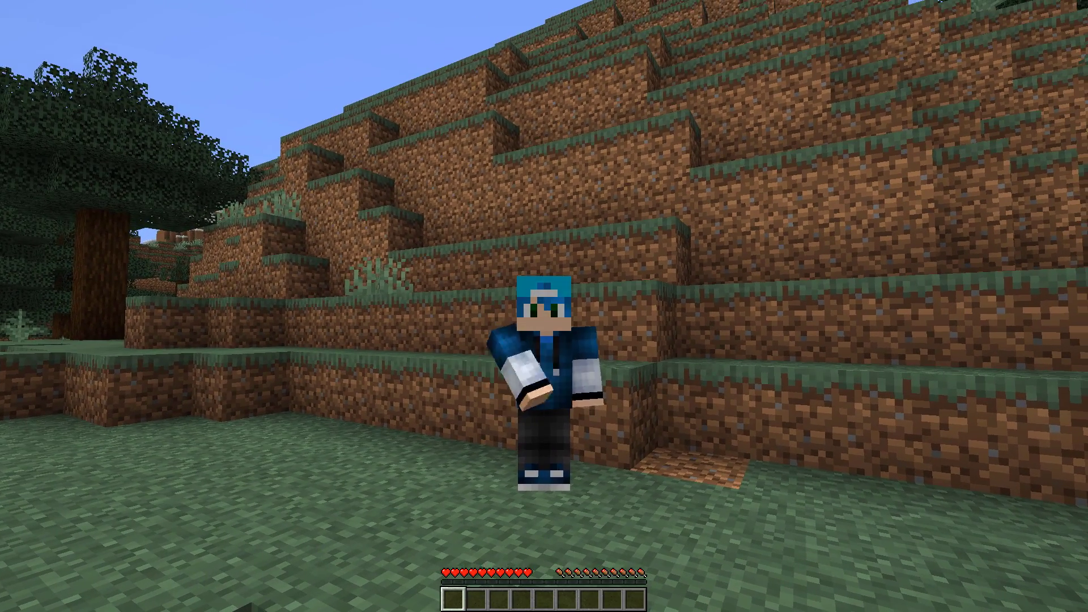
{"action": "key", "text": "Escape"}
{"action": "left_click", "coordinate": [563, 281]}
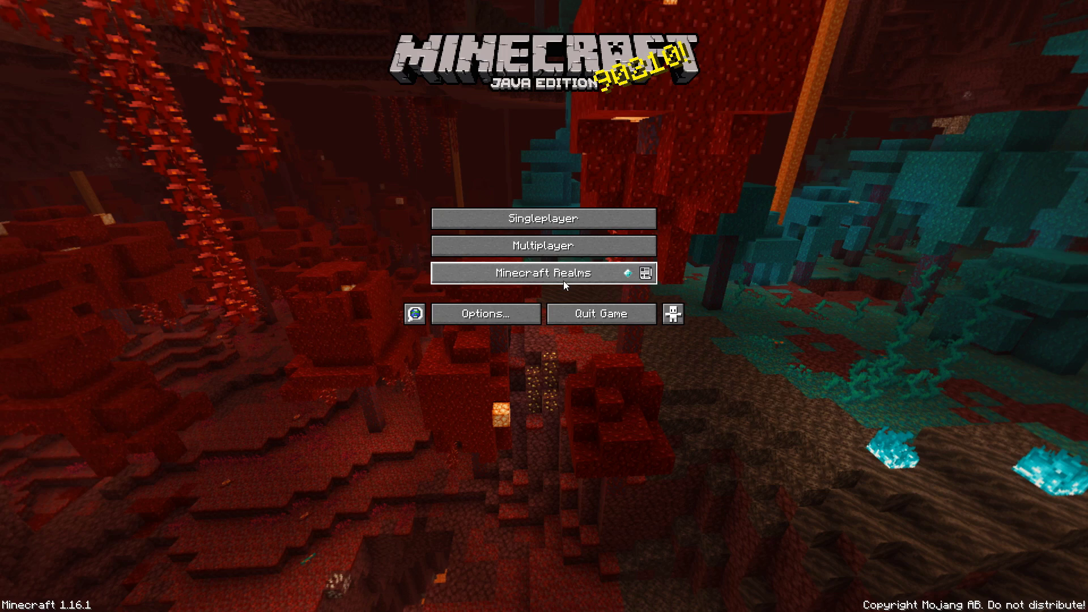
Delete the 'test' world from the Singleplayer list and confirm the deletion.
{"action": "left_click", "coordinate": [575, 223]}
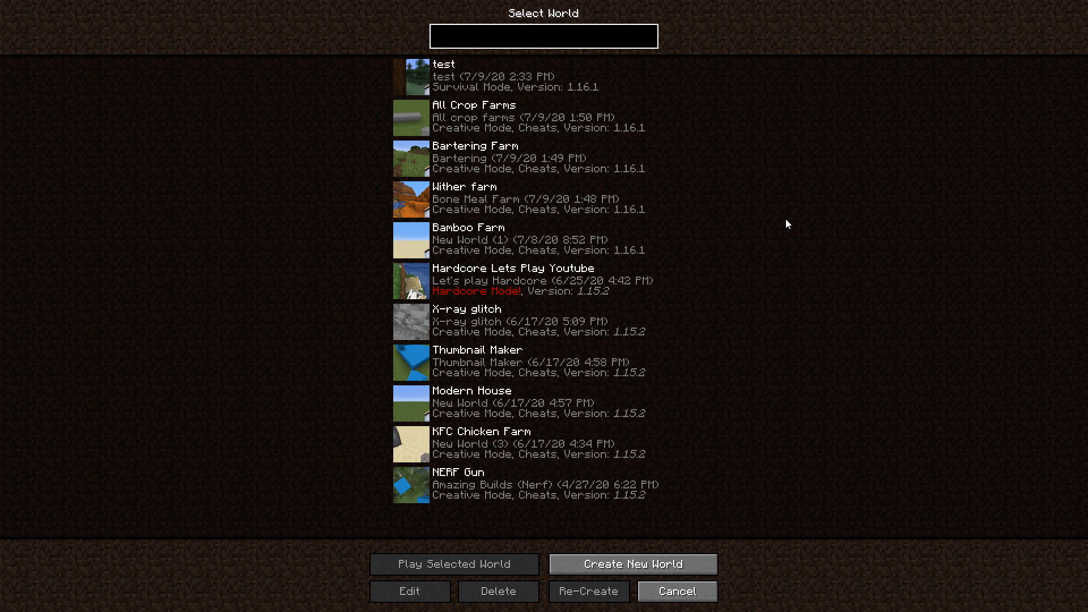
{"action": "left_click", "coordinate": [573, 81]}
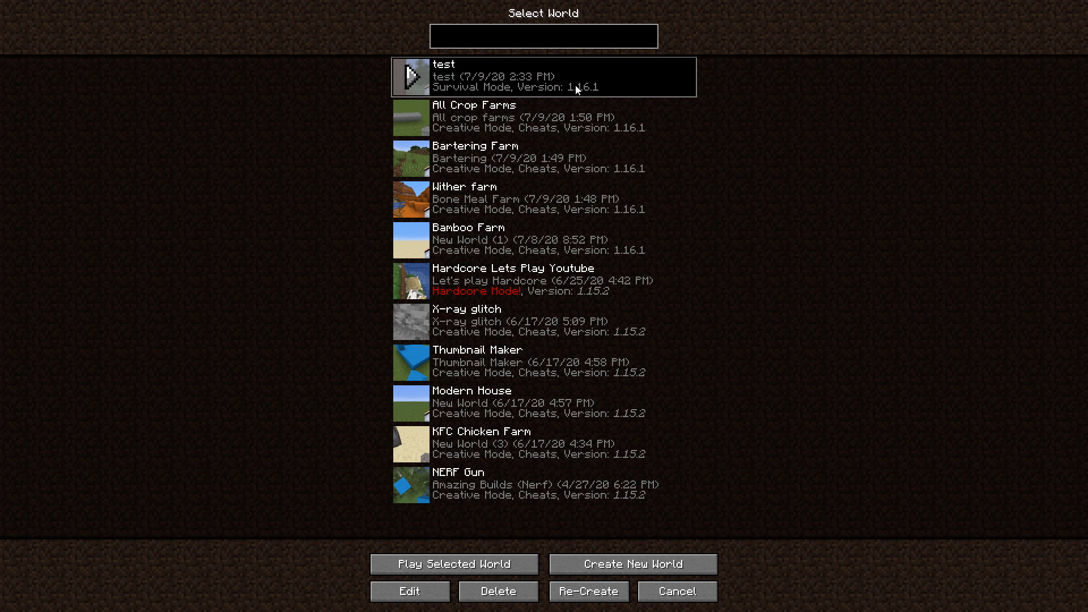
{"action": "left_click", "coordinate": [504, 591]}
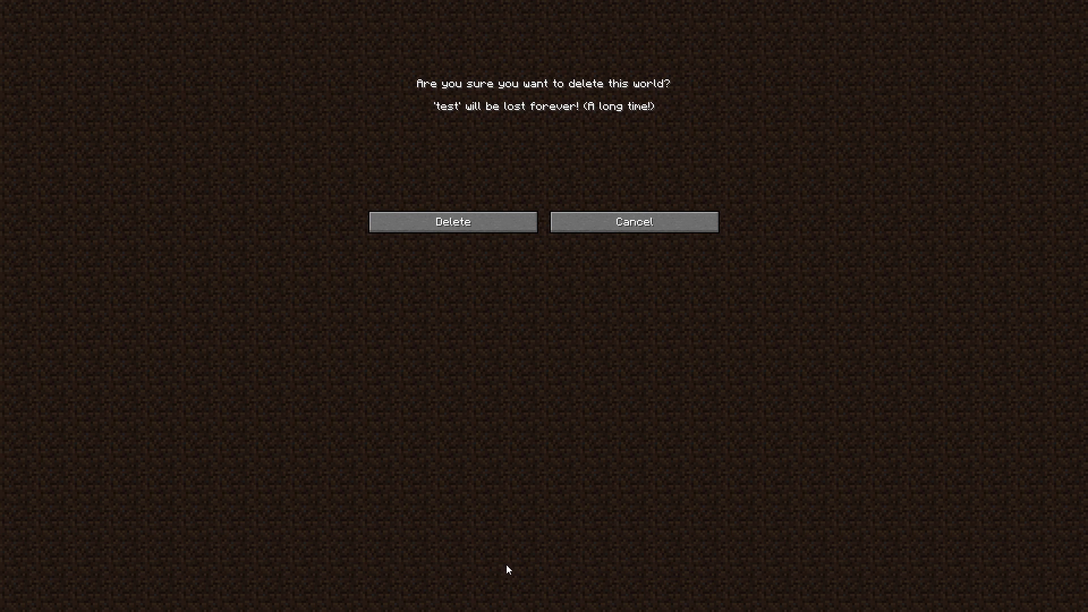
{"action": "left_click", "coordinate": [471, 216]}
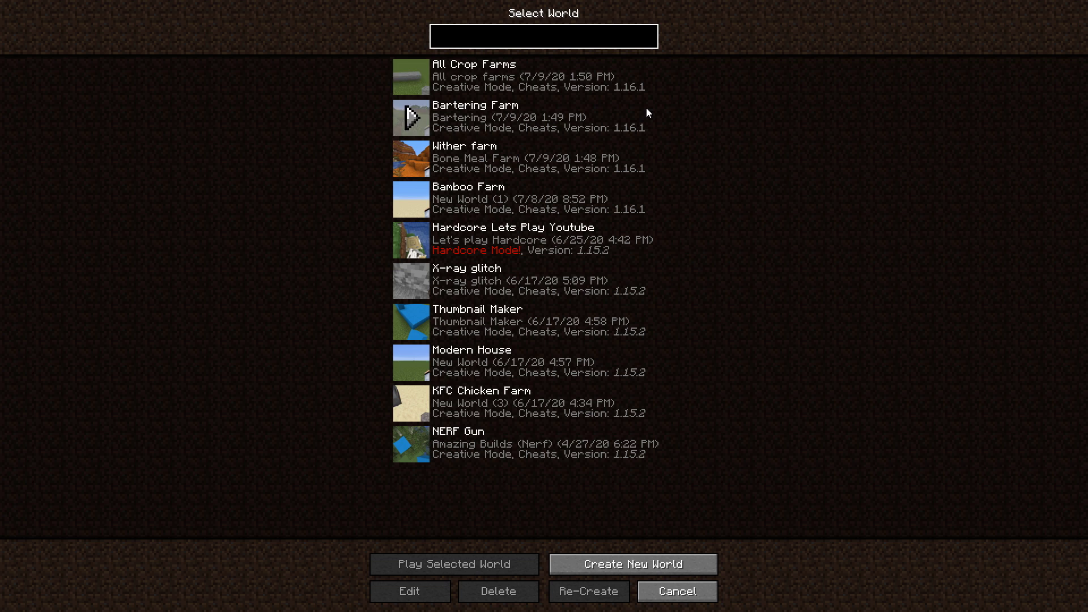
Open the All Crop Farms world folder on disk and go up to 'saves'.
{"action": "left_click", "coordinate": [535, 75]}
{"action": "left_click", "coordinate": [437, 594]}
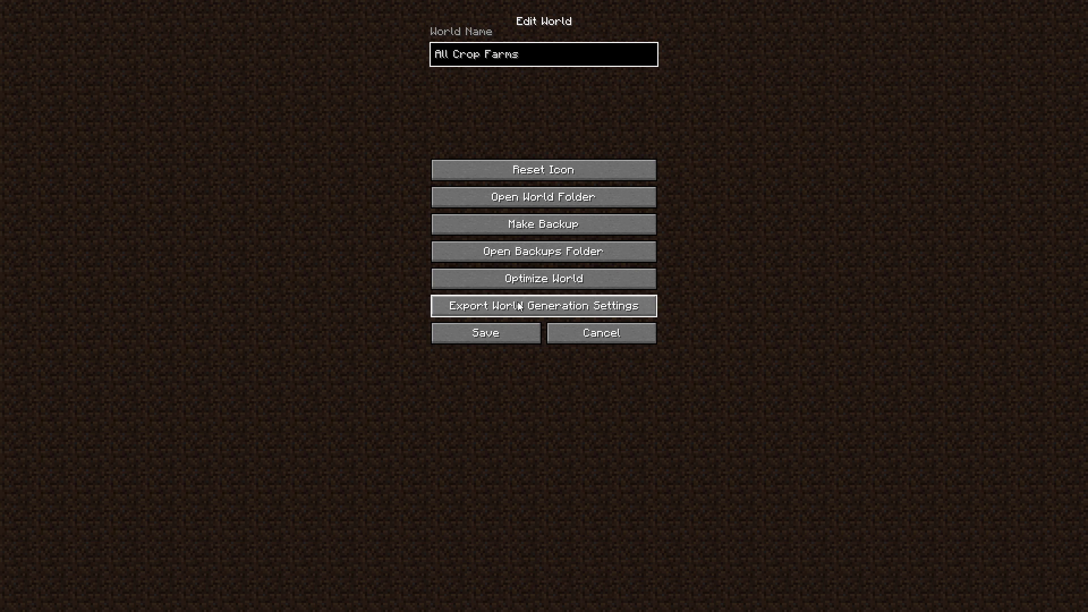
{"action": "left_click", "coordinate": [539, 201]}
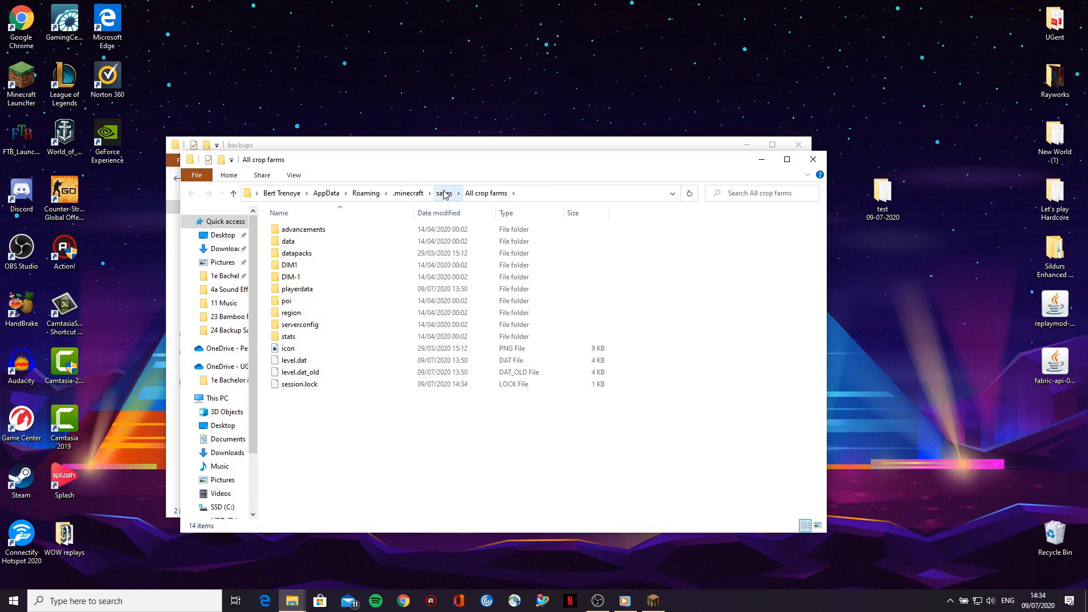
{"action": "left_click", "coordinate": [445, 193]}
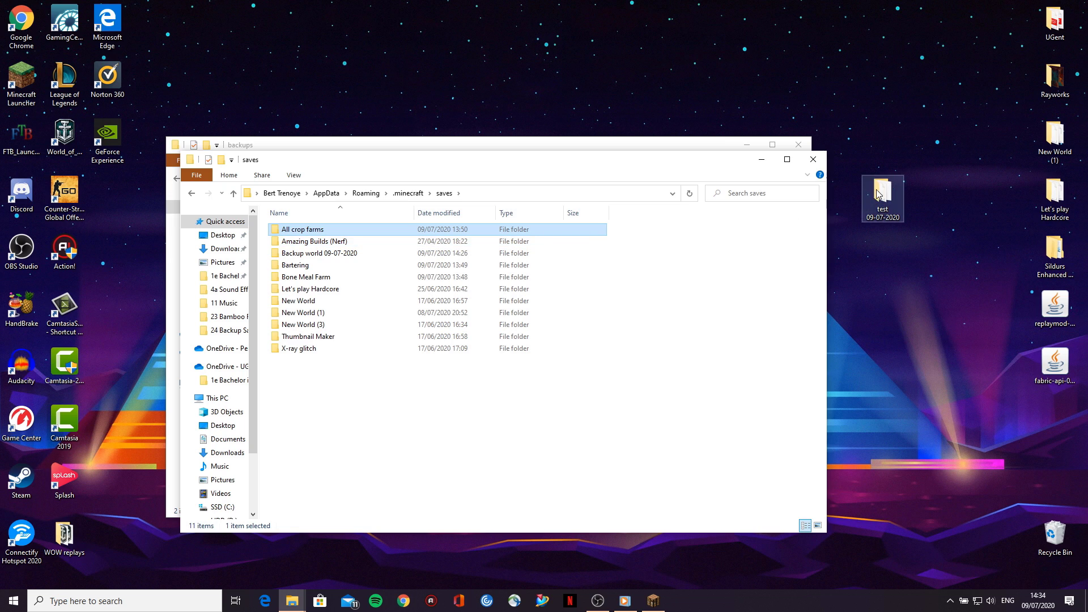
Copy the desktop folder 'test 09-07-2020' into saves, then close both Explorer windows.
{"action": "left_click", "coordinate": [886, 210]}
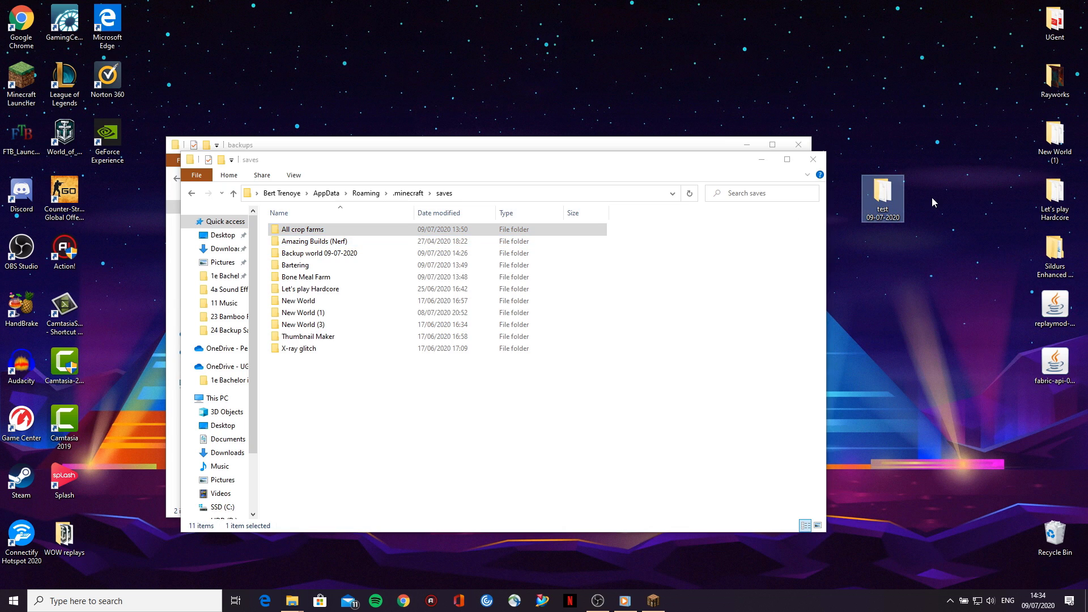
{"action": "right_click", "coordinate": [874, 193]}
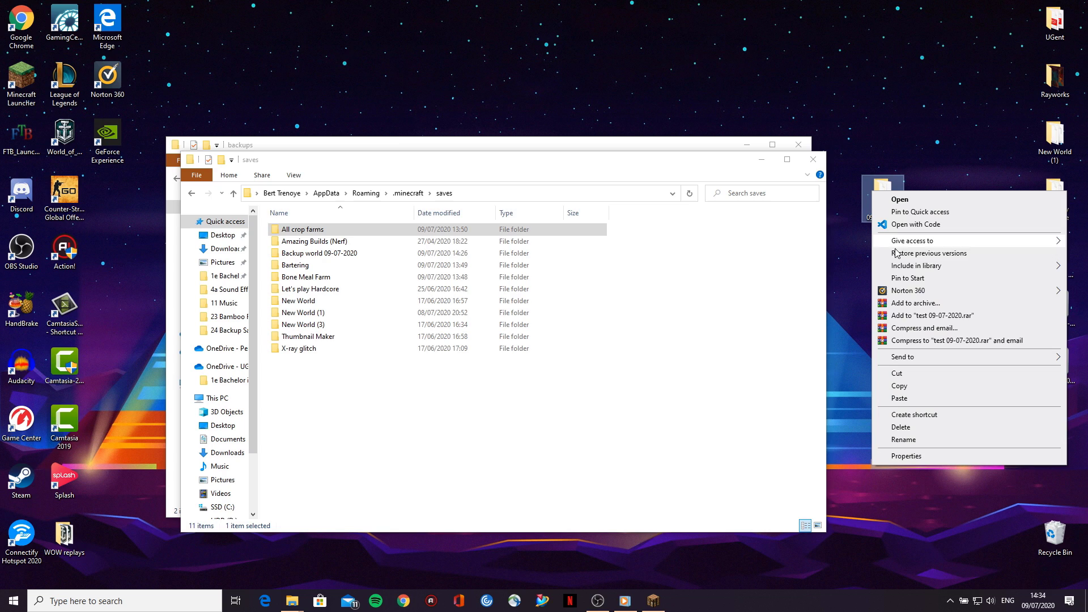
{"action": "left_click", "coordinate": [929, 388]}
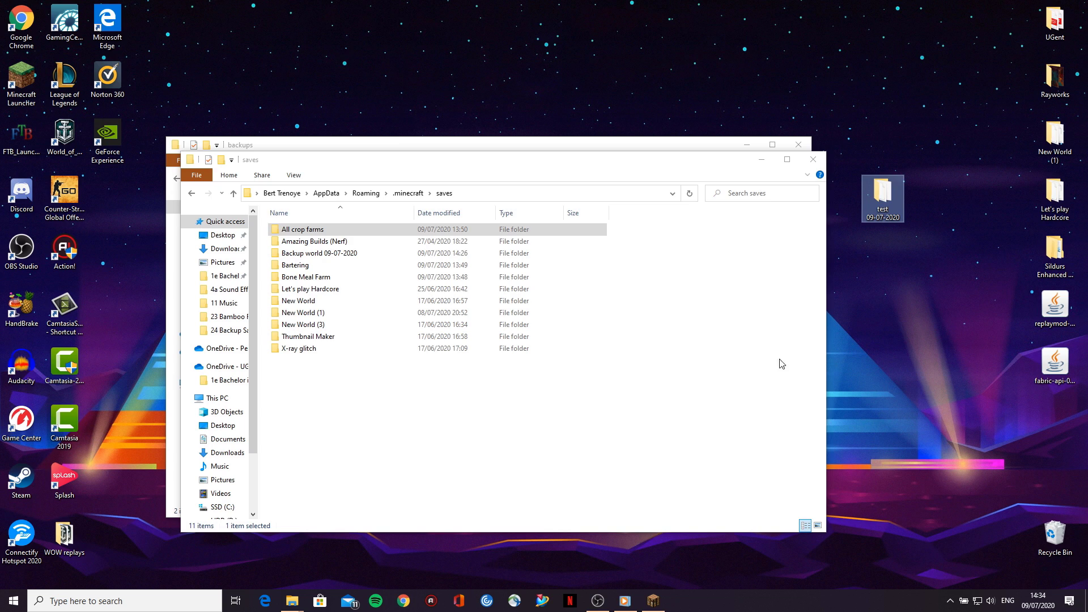
{"action": "right_click", "coordinate": [548, 383]}
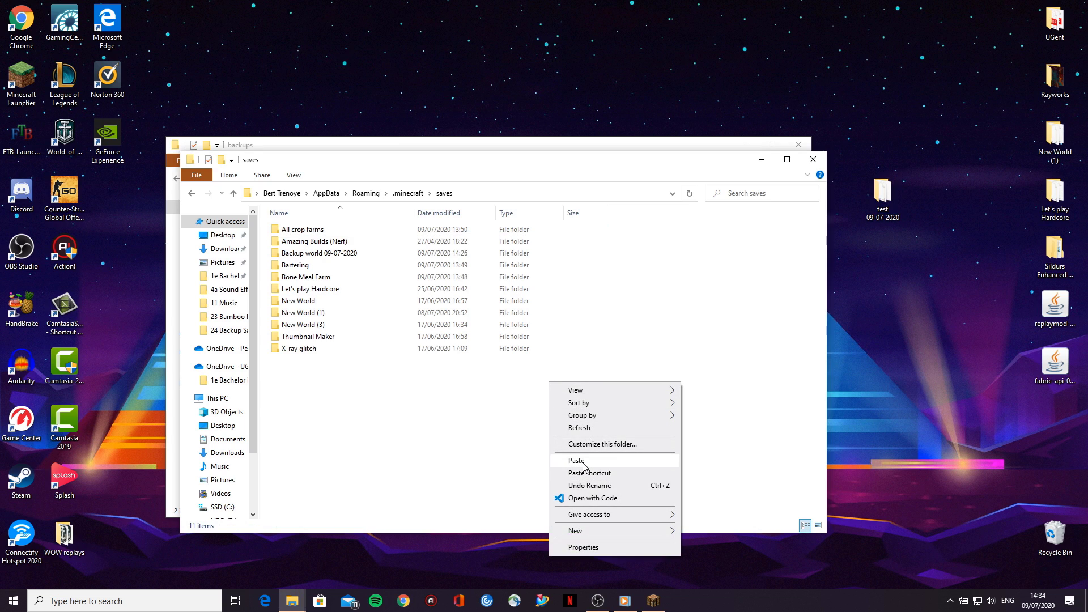
{"action": "left_click", "coordinate": [580, 460]}
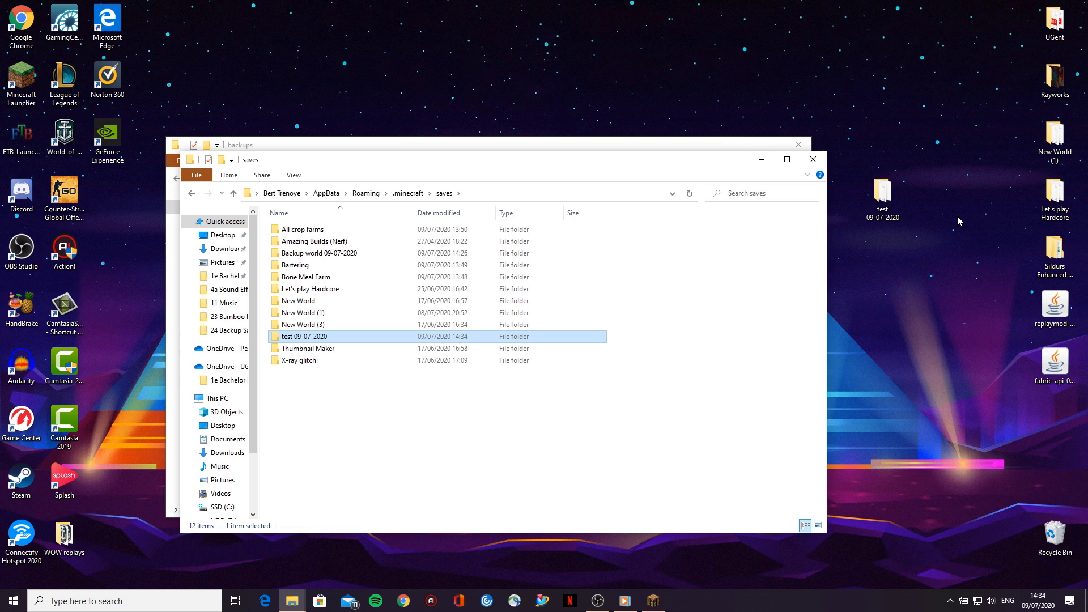
{"action": "left_click", "coordinate": [805, 155]}
{"action": "left_click", "coordinate": [803, 149]}
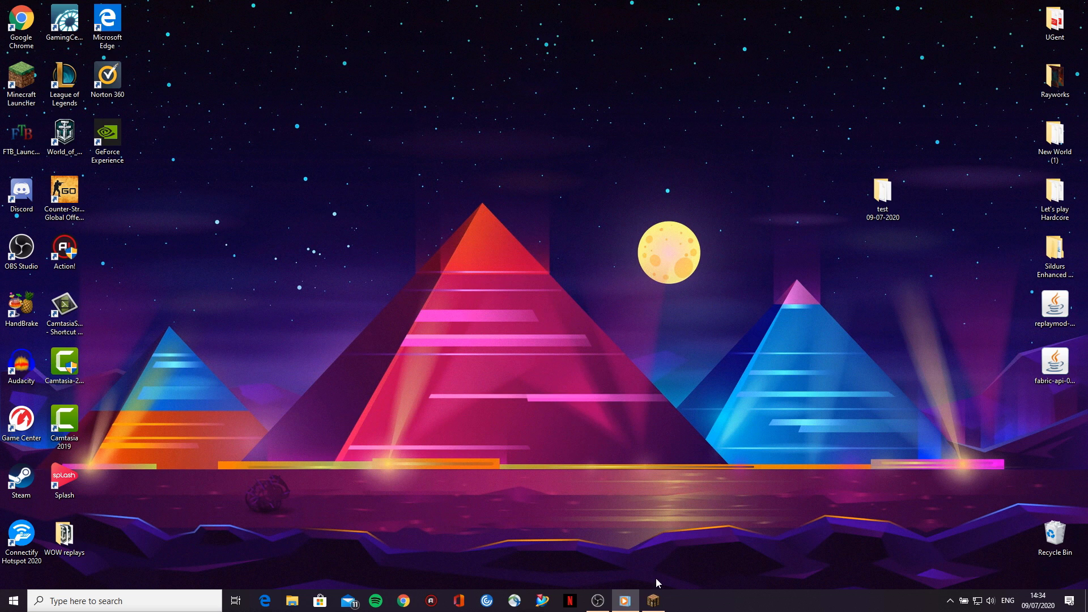
Back in Minecraft, cancel Edit World and reopen the Singleplayer world list.
{"action": "left_click", "coordinate": [653, 600]}
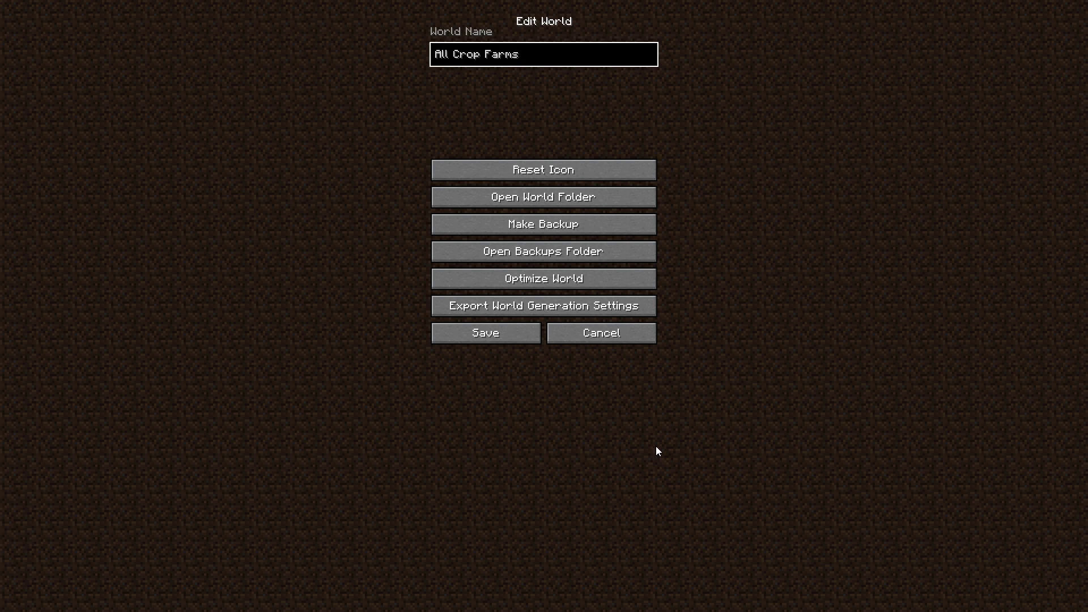
{"action": "key", "text": "Escape"}
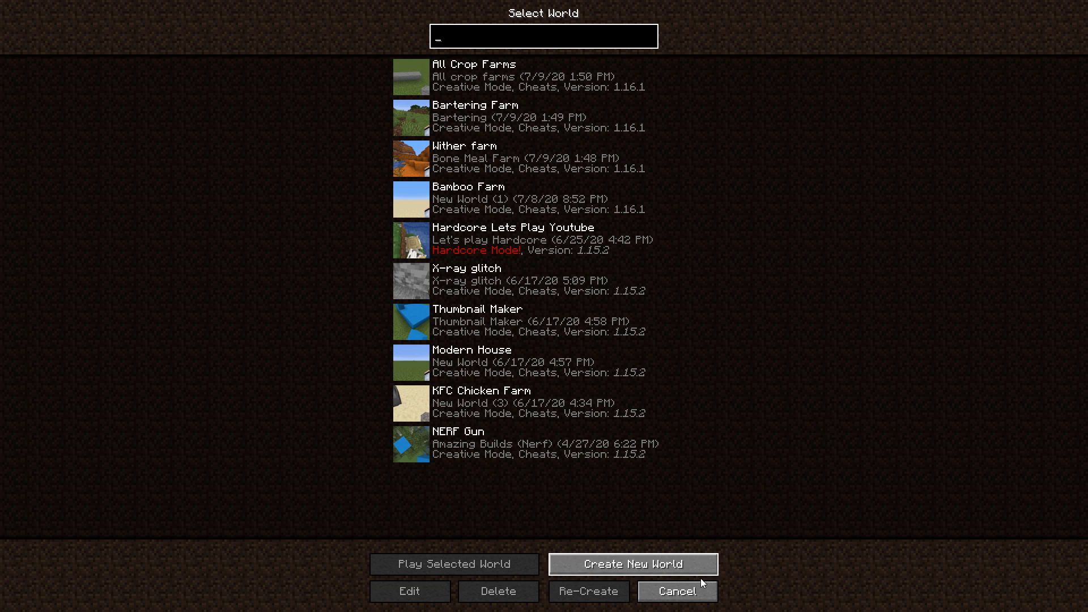
{"action": "left_click", "coordinate": [678, 590]}
{"action": "left_click", "coordinate": [535, 217]}
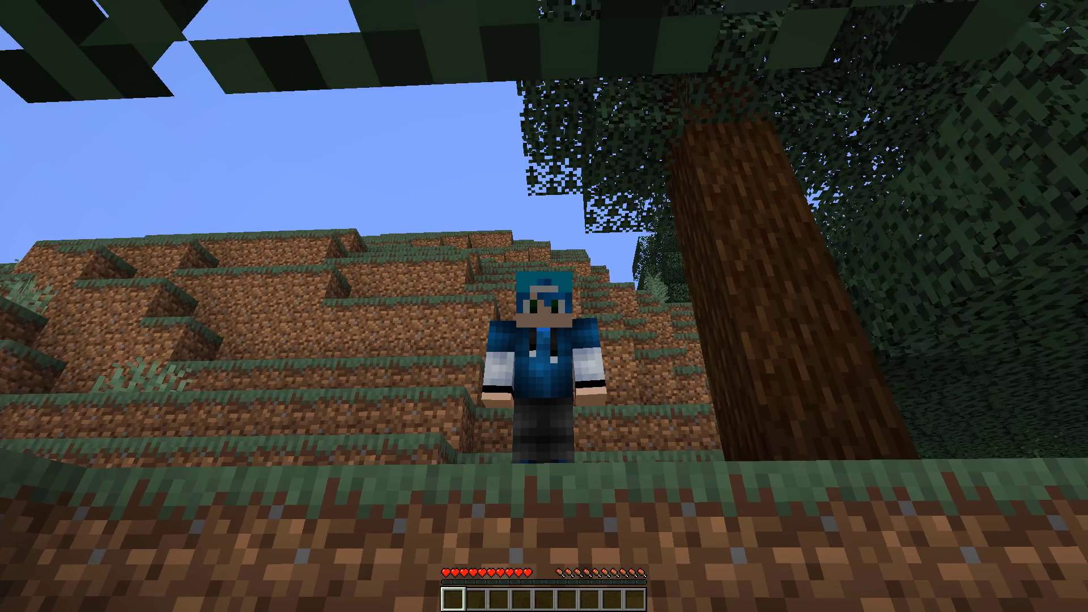
Inspect the restored world's forest and dirt block in first- and third-person views.
{"action": "key", "text": "F5"}
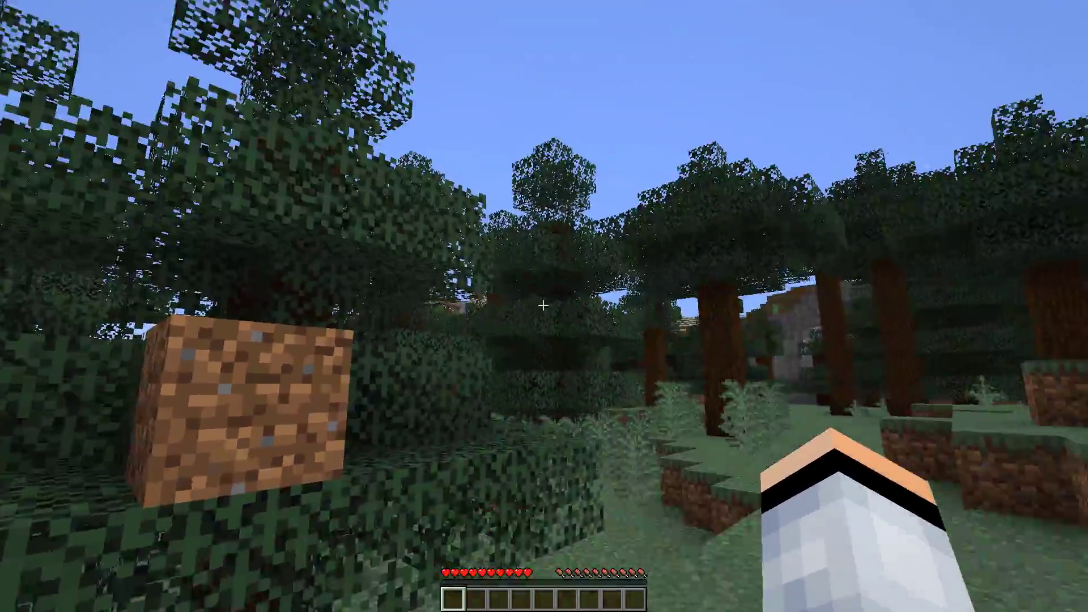
{"action": "key", "text": "s"}
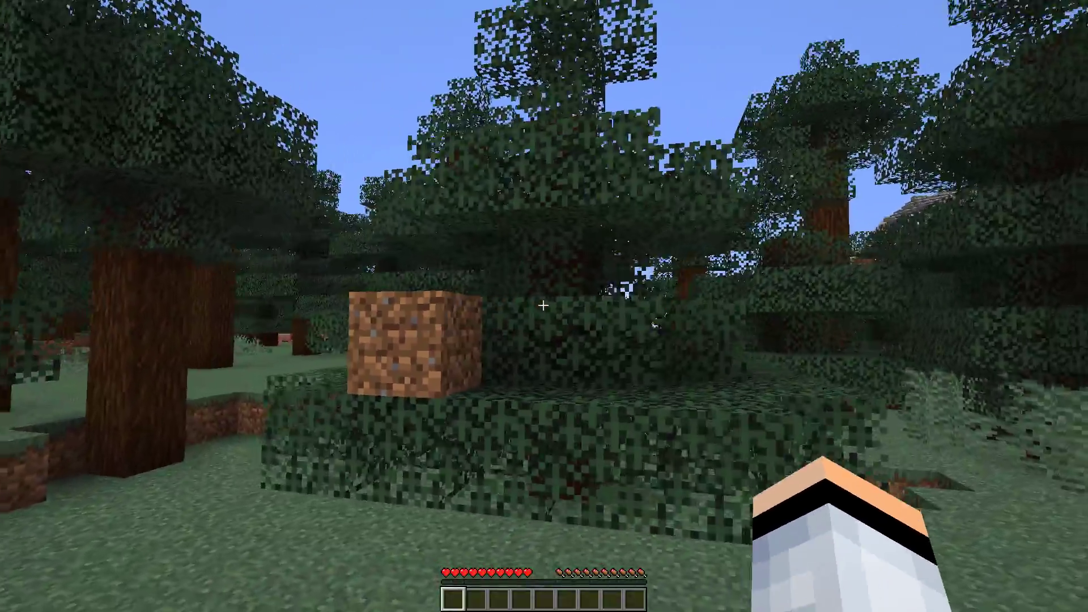
{"action": "key", "text": "F5"}
{"action": "key", "text": "F5"}
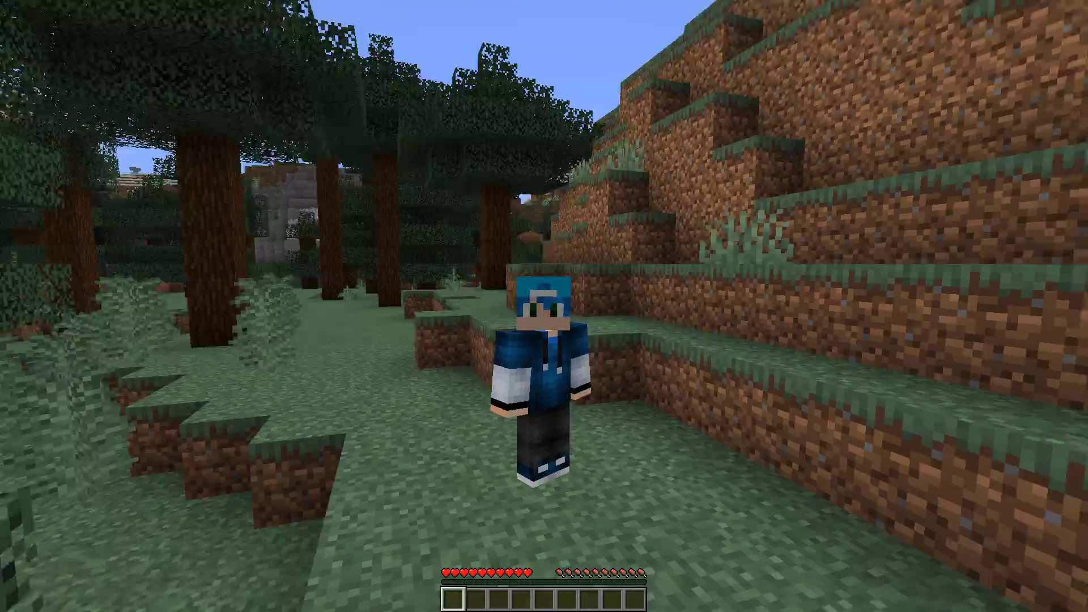
{"action": "left_click", "coordinate": [543, 306]}
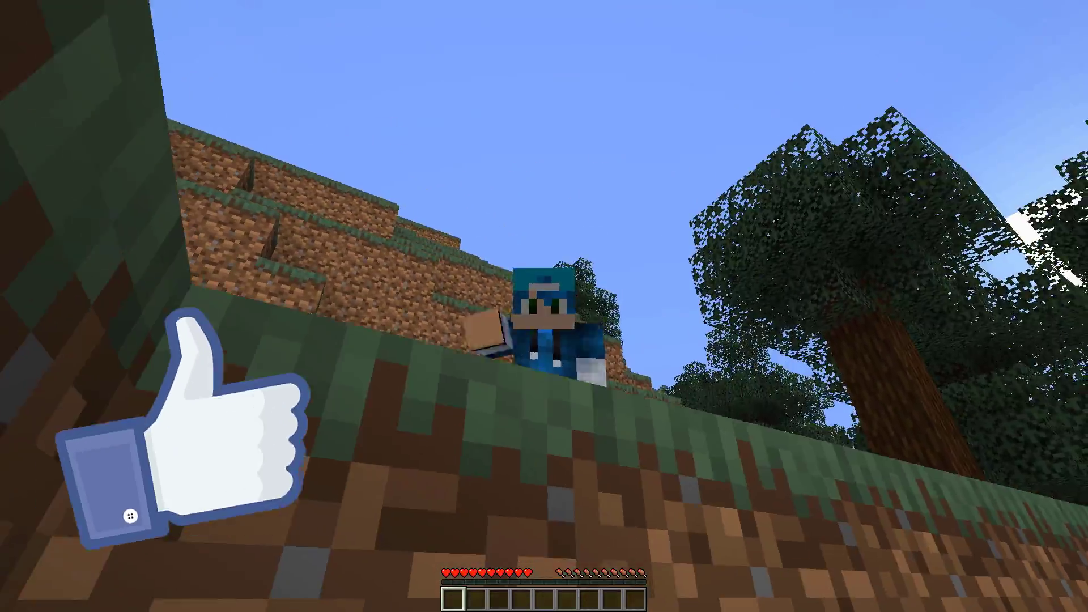